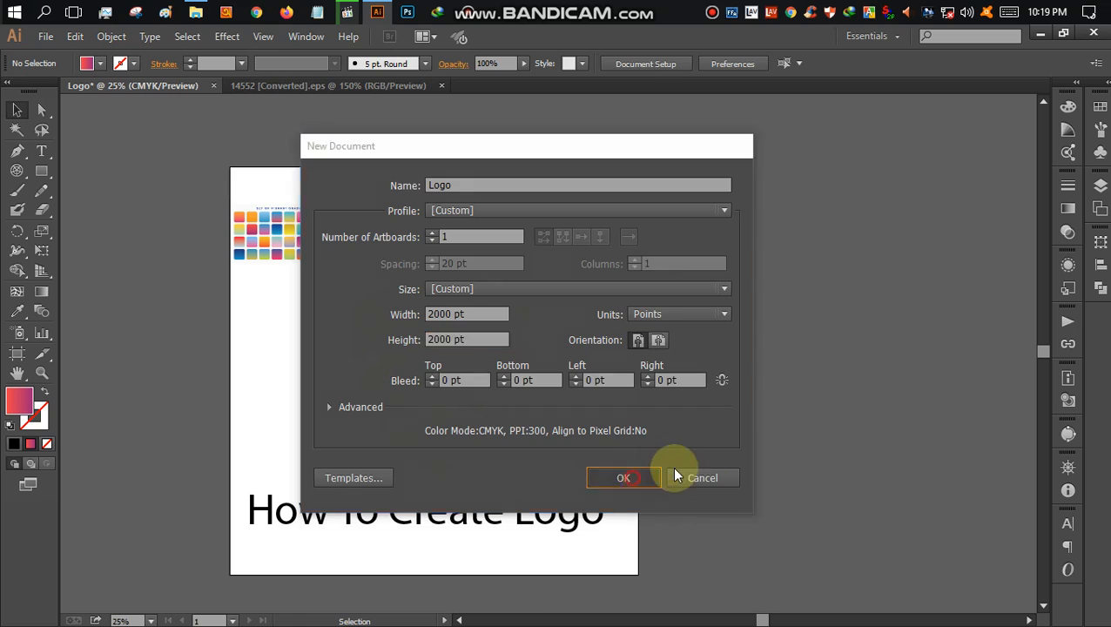
# Create a new document named Logo, 2000 by 2000 pt, with one artboard and CMYK color mode.
pyautogui.click(649, 477)
pyautogui.scroll(-2, 467, 301)
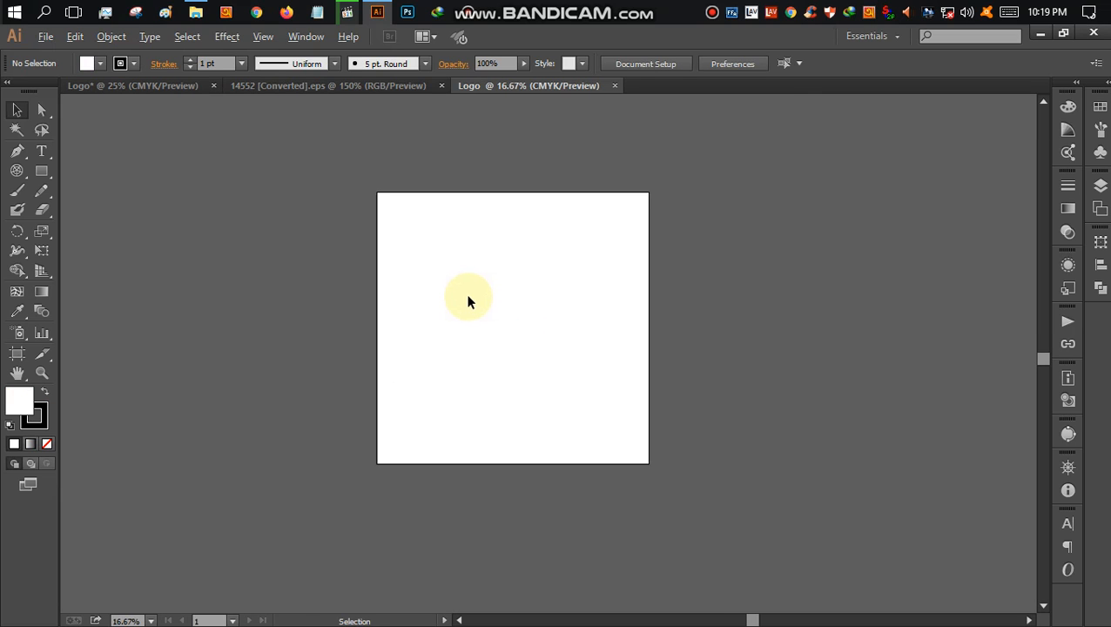
pyautogui.scroll(2, 467, 301)
# Create a 1000 by 1000 pt polar grid with 10 concentric dividers and 0 radial dividers.
pyautogui.click(18, 171)
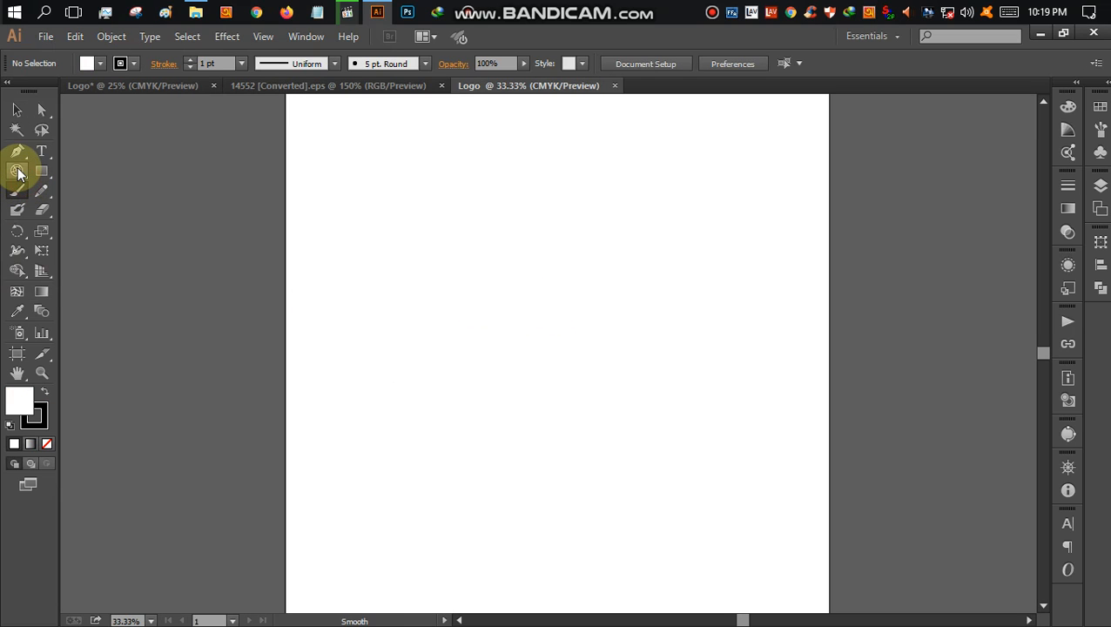
pyautogui.click(19, 175)
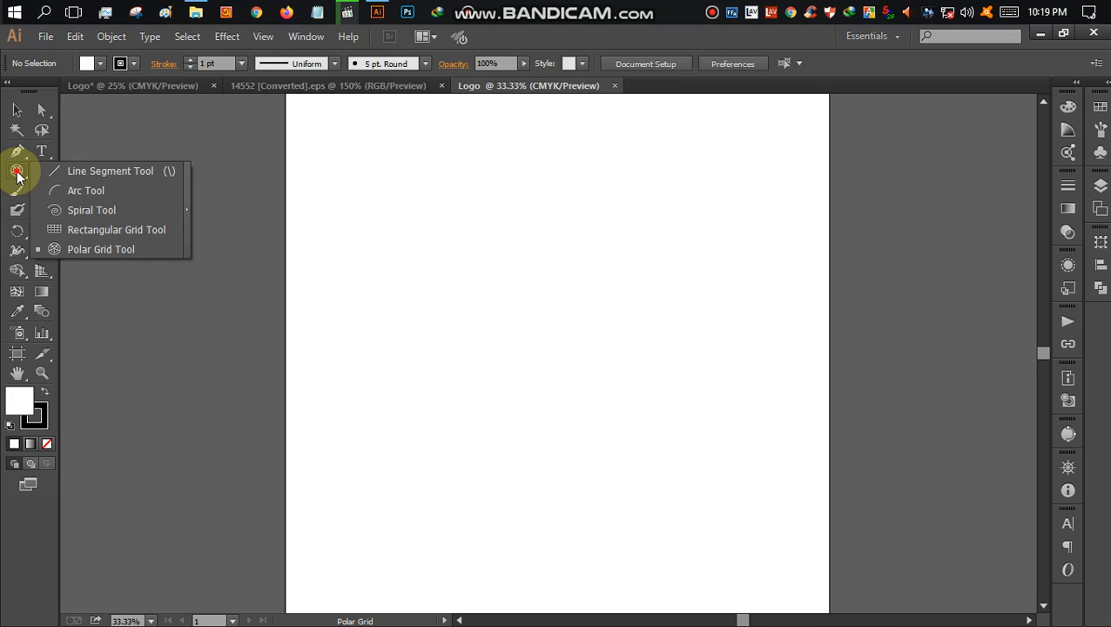
pyautogui.click(573, 317)
pyautogui.doubleClick(511, 270)
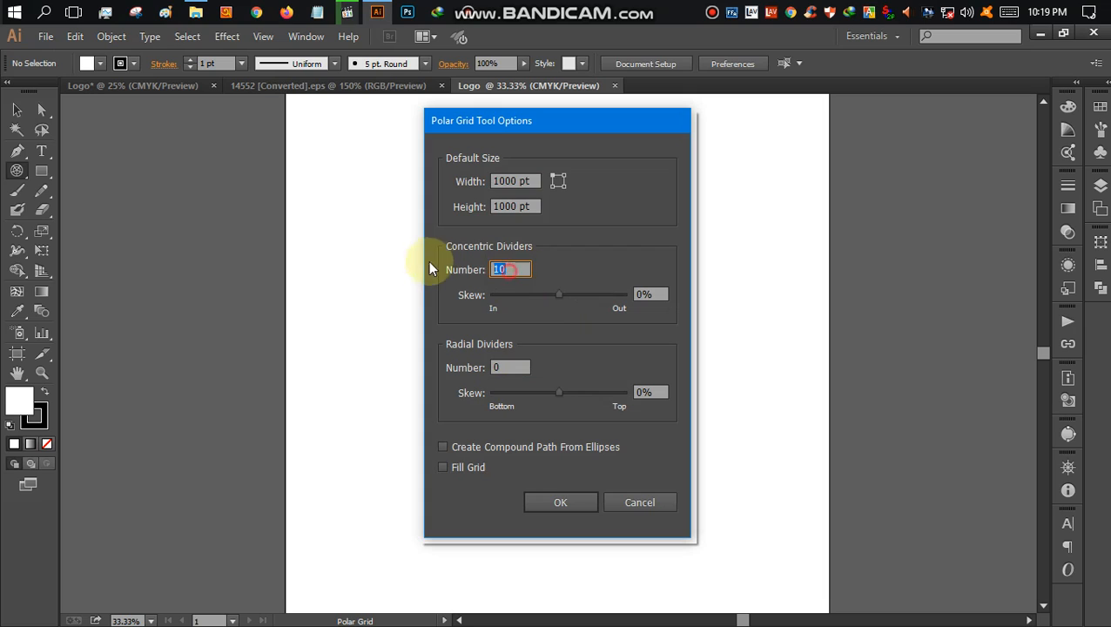
pyautogui.write('1')
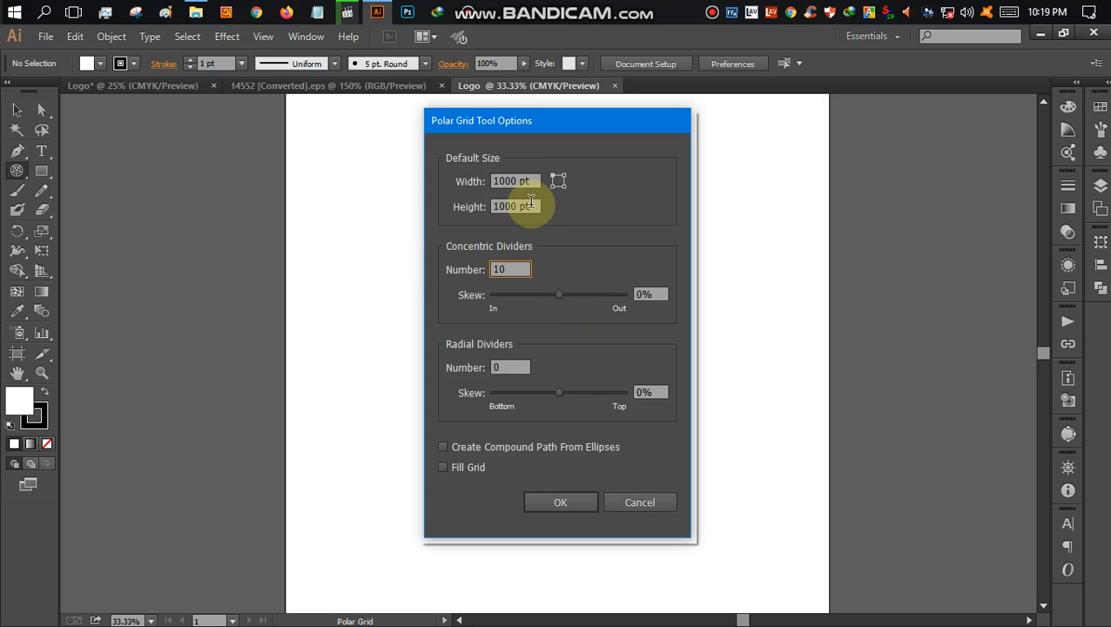
pyautogui.click(531, 204)
pyautogui.hotkey('shift', 'Tab')
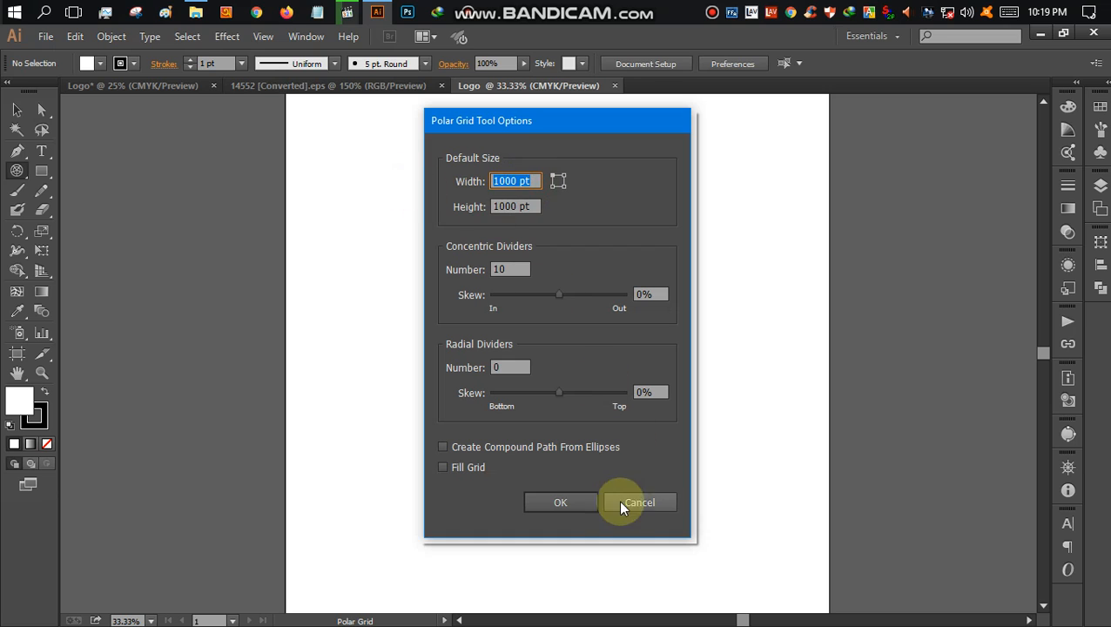
pyautogui.click(560, 502)
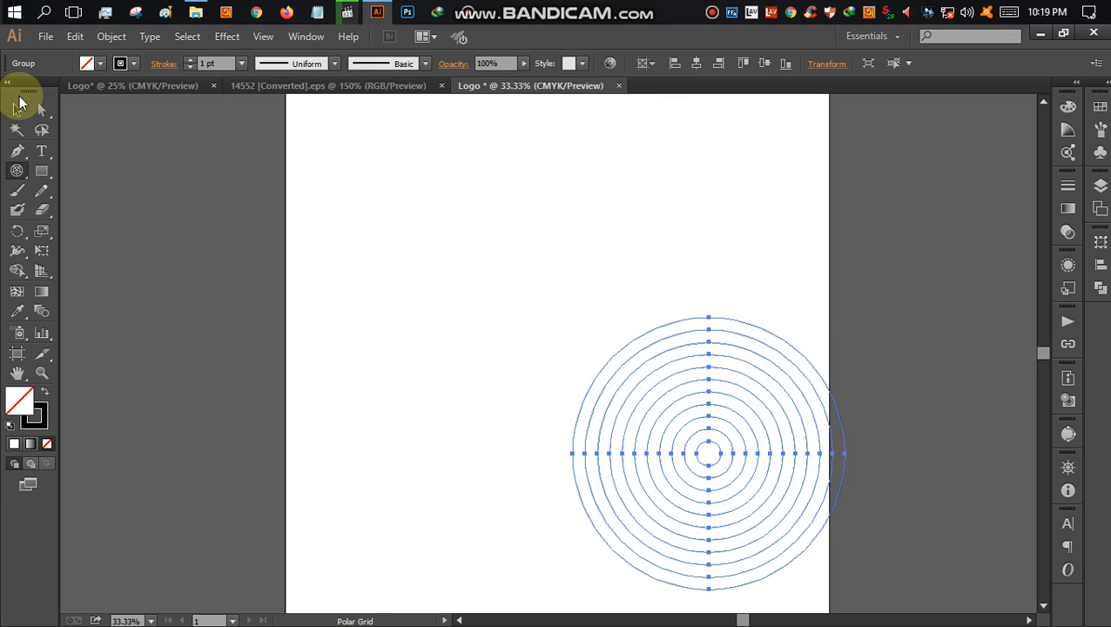
# Move the polar grid to the middle of the artboard and deselect it.
pyautogui.click(19, 105)
pyautogui.click(614, 250)
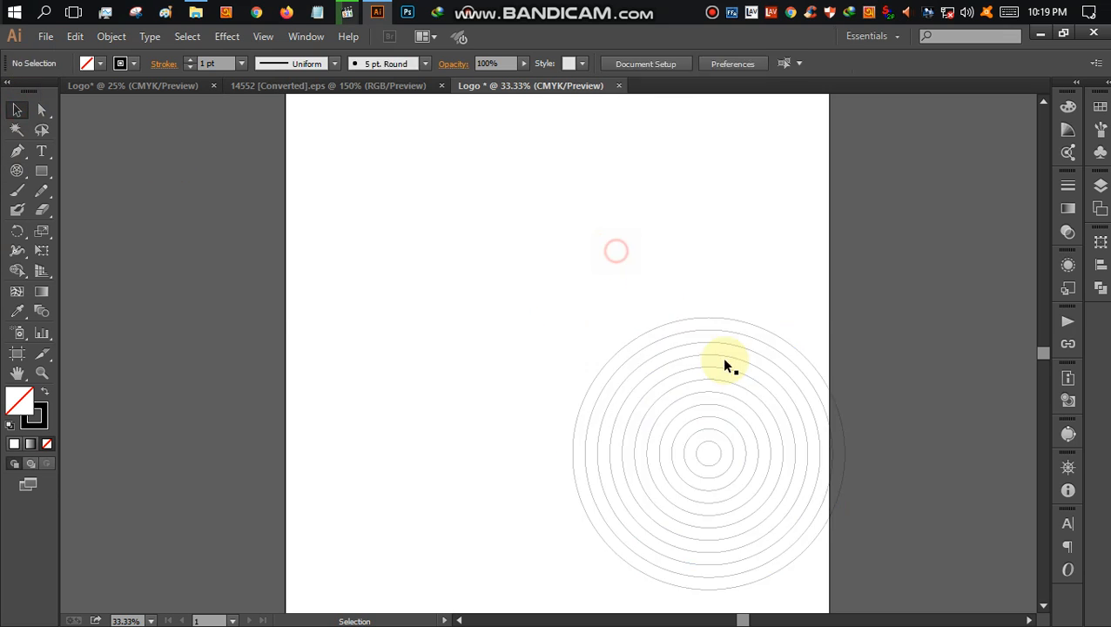
pyautogui.moveTo(692, 389); pyautogui.dragTo(527, 287)
pyautogui.moveTo(739, 373); pyautogui.dragTo(733, 373)
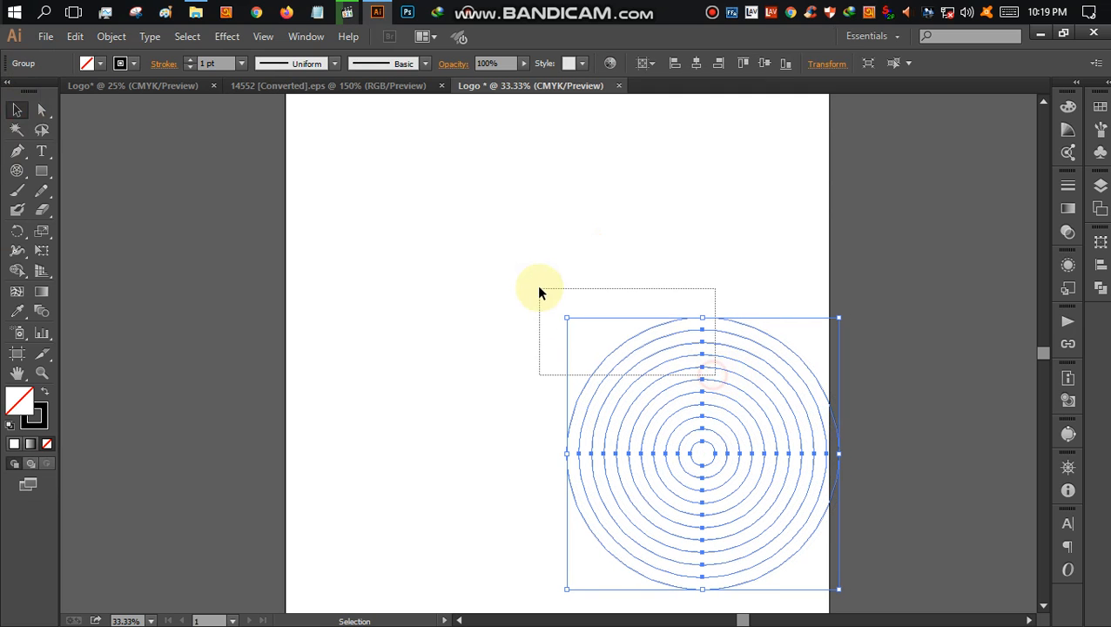
pyautogui.moveTo(539, 292); pyautogui.dragTo(541, 294)
pyautogui.click(662, 386)
pyautogui.moveTo(660, 384); pyautogui.dragTo(527, 275)
pyautogui.click(733, 342)
pyautogui.scroll(1, 733, 342)
pyautogui.scroll(-1, 734, 341)
pyautogui.hscroll(2, 608, 348)
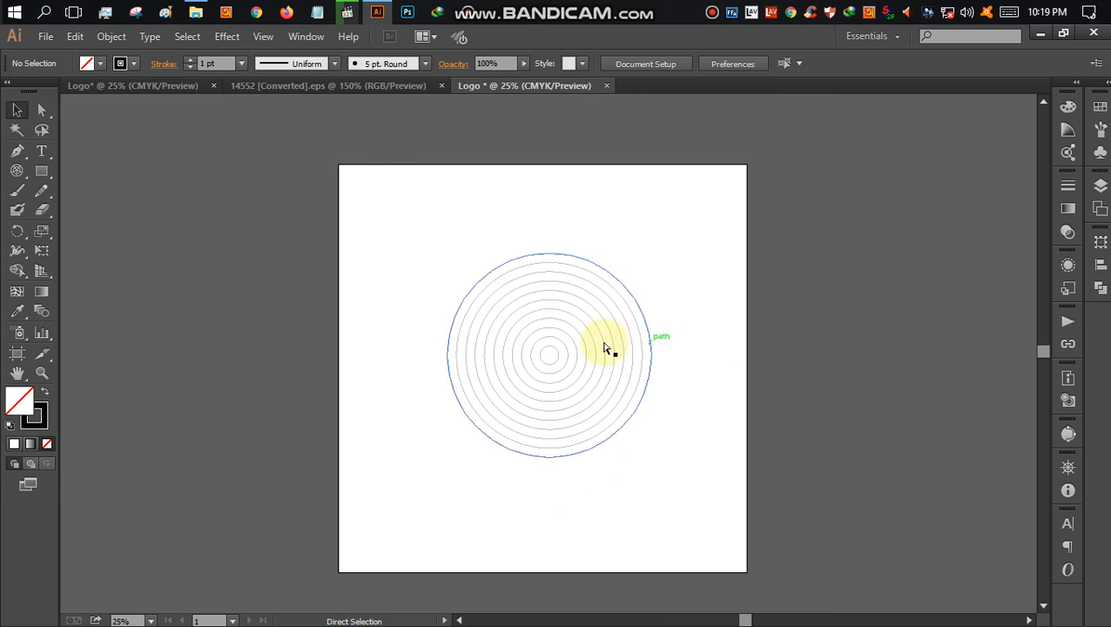
# Ungroup the polar grid repeatedly until its concentric circles are separate objects.
pyautogui.scroll(2, 559, 345)
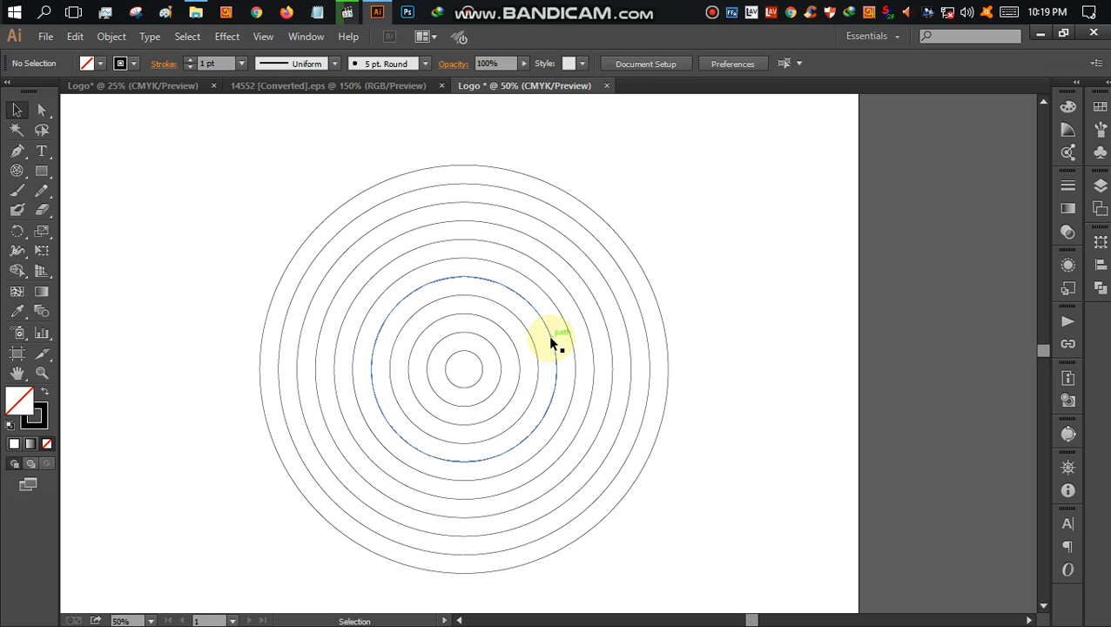
pyautogui.click(555, 341)
pyautogui.rightClick(552, 340)
pyautogui.click(592, 433)
pyautogui.click(730, 414)
pyautogui.click(539, 370)
pyautogui.rightClick(535, 367)
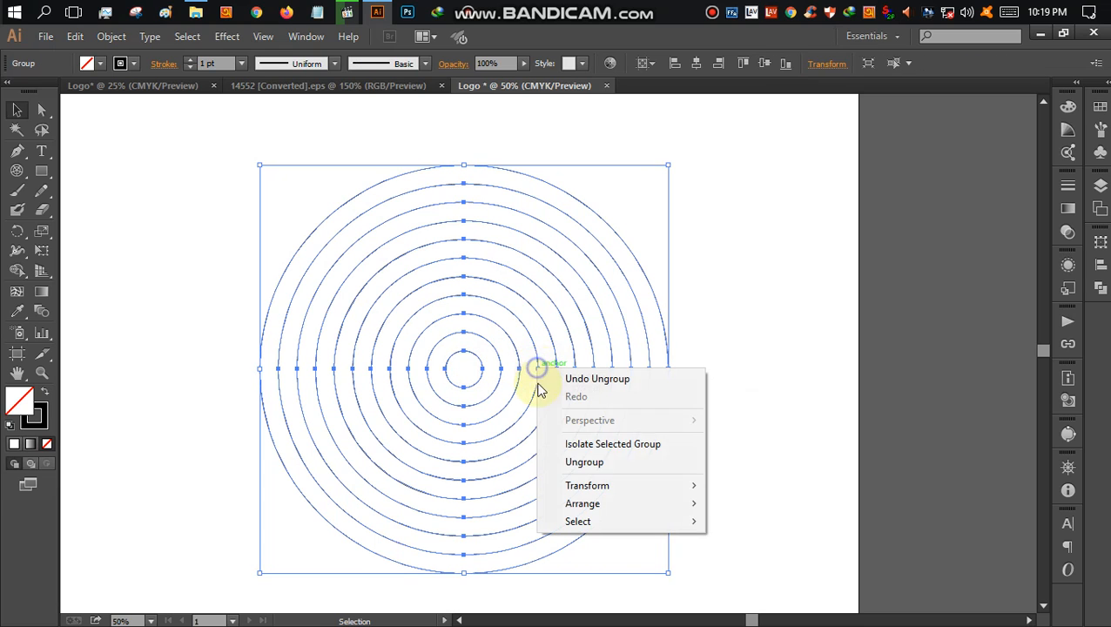
pyautogui.click(583, 460)
pyautogui.click(730, 441)
# Delete the three innermost circles of the concentric set.
pyautogui.scroll(1, 486, 383)
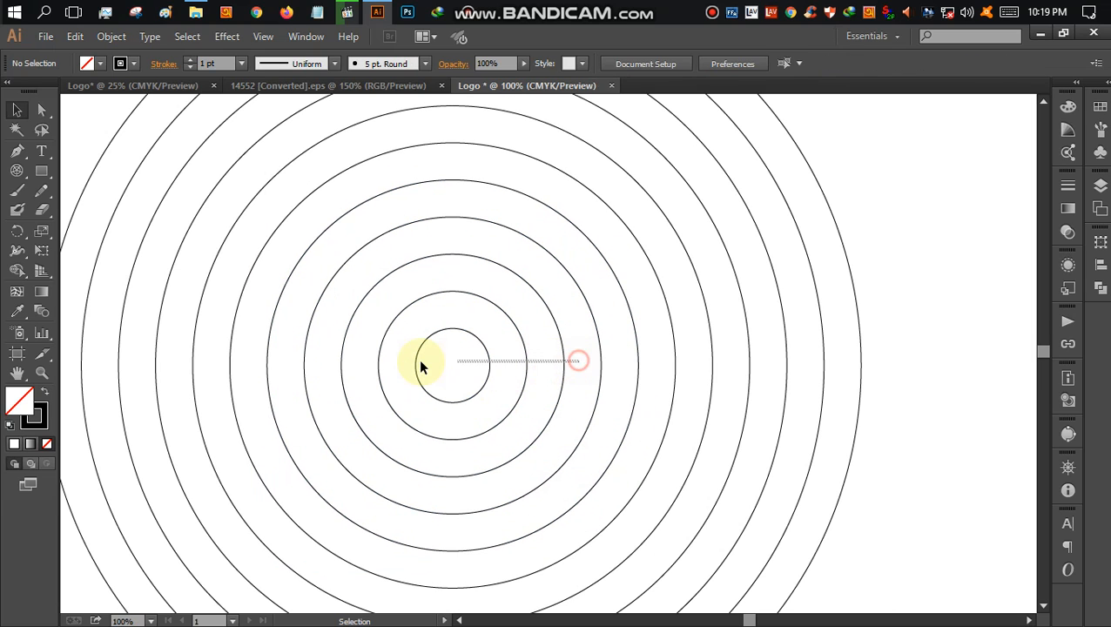
pyautogui.moveTo(420, 367); pyautogui.dragTo(422, 366)
pyautogui.press('Delete')
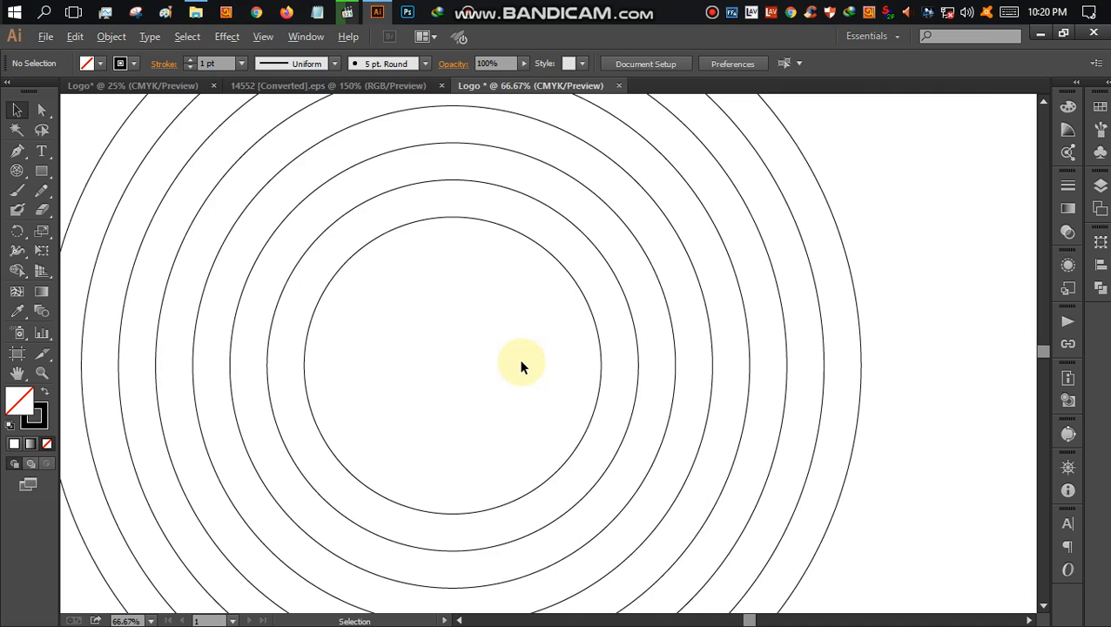
# Group all the remaining concentric circles into one object.
pyautogui.scroll(-3, 520, 366)
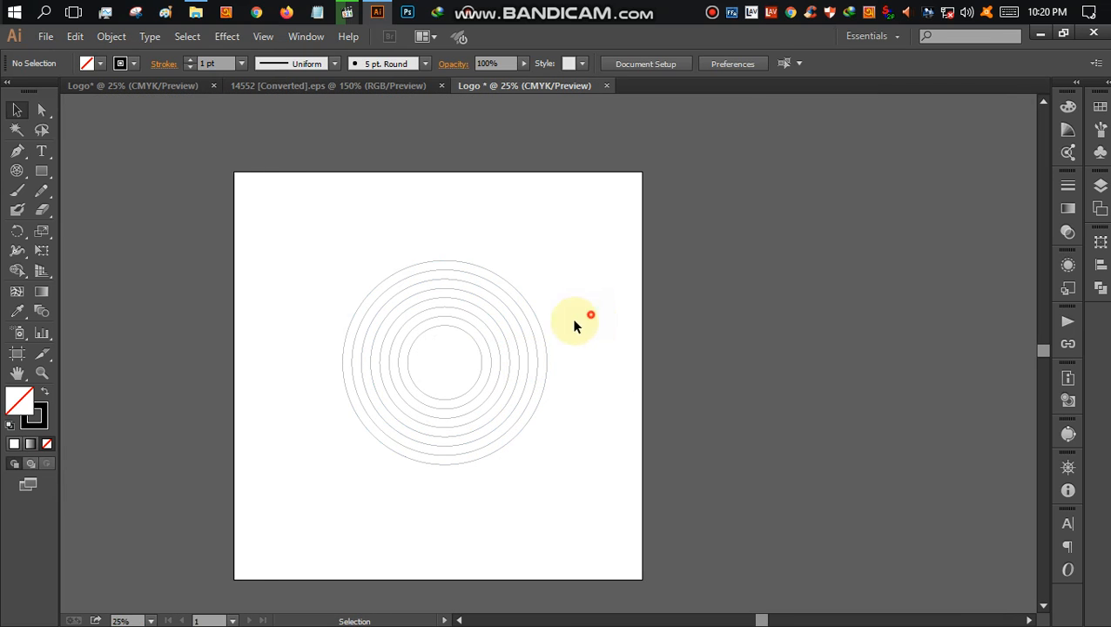
pyautogui.moveTo(574, 326); pyautogui.dragTo(402, 363)
pyautogui.rightClick(404, 363)
pyautogui.click(433, 433)
pyautogui.click(675, 411)
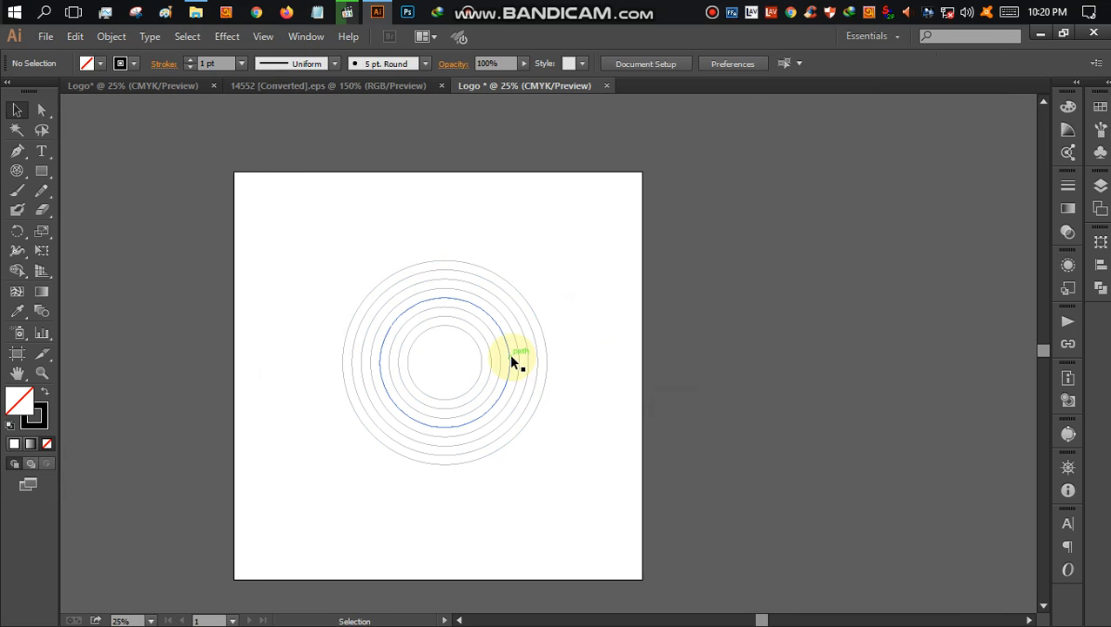
# Duplicate the ring group into three overlapping sets, two side by side and one centered below them.
pyautogui.click(512, 361)
pyautogui.rightClick(510, 357)
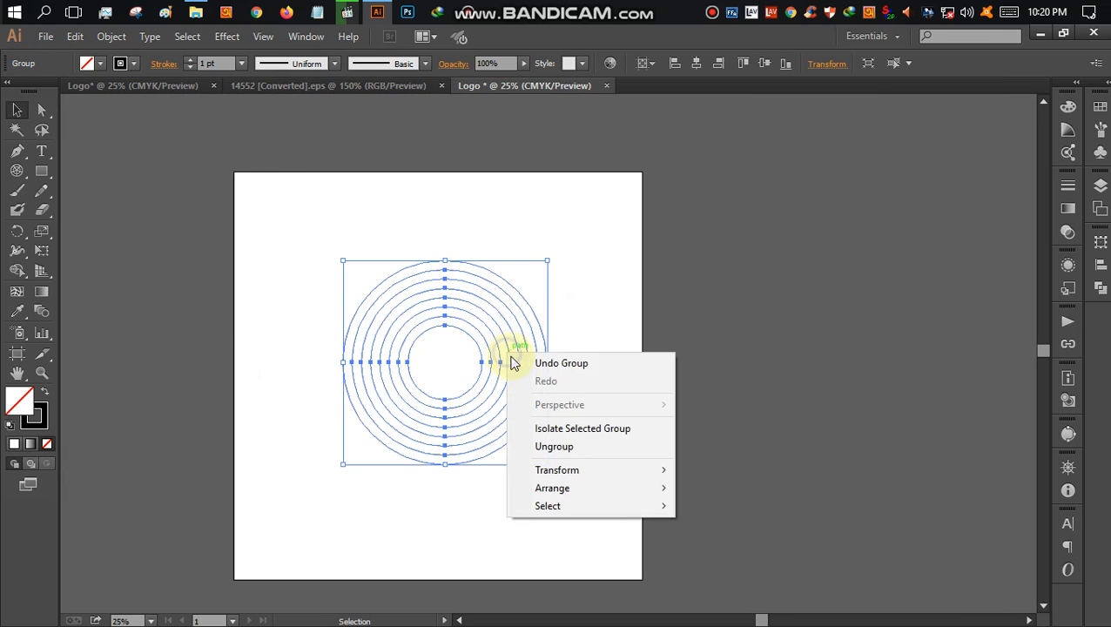
pyautogui.click(561, 319)
pyautogui.moveTo(492, 329); pyautogui.dragTo(547, 398)
pyautogui.click(672, 329)
pyautogui.click(664, 392)
# Switch the artwork to outline view and examine closely where the circles of the ring groups meet.
pyautogui.scroll(6, 512, 368)
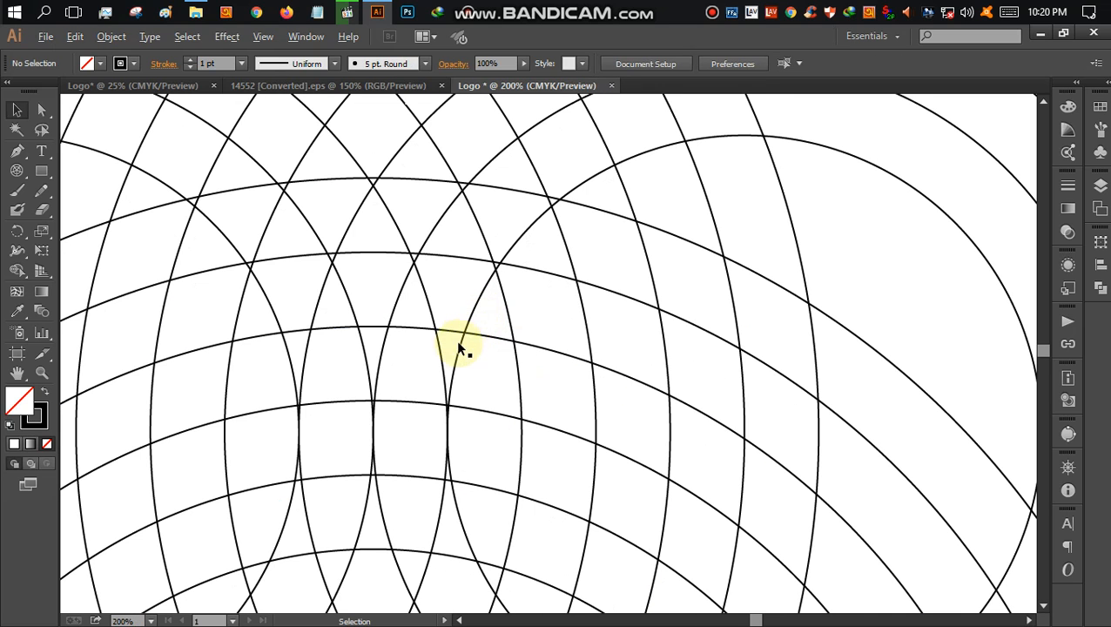
pyautogui.hotkey('ctrl', 'y')
pyautogui.scroll(4, 440, 392)
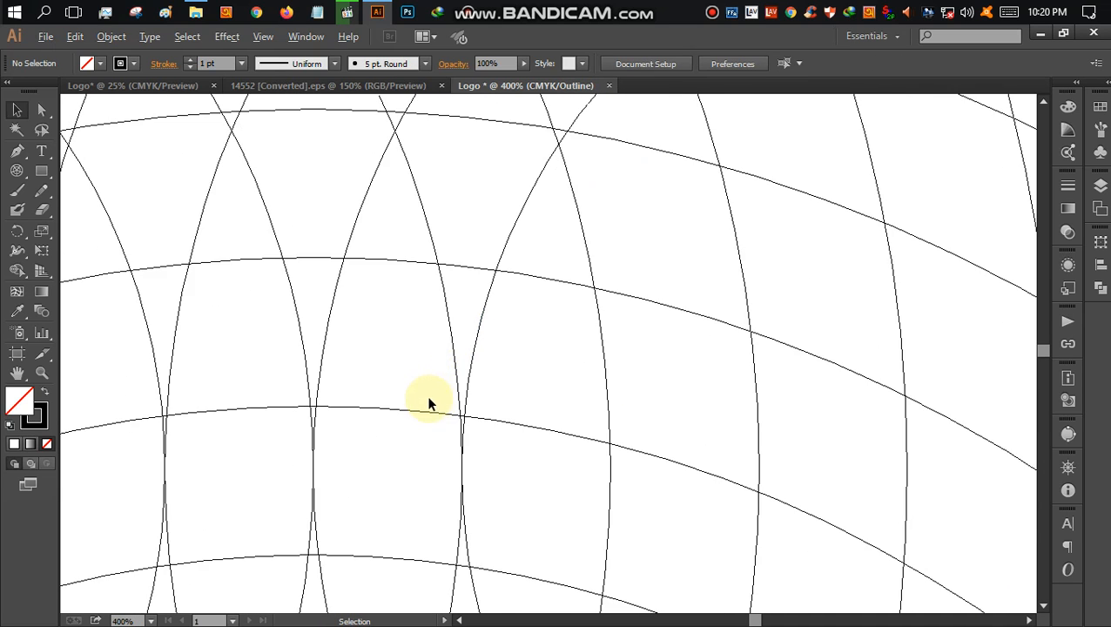
pyautogui.scroll(-5, 401, 409)
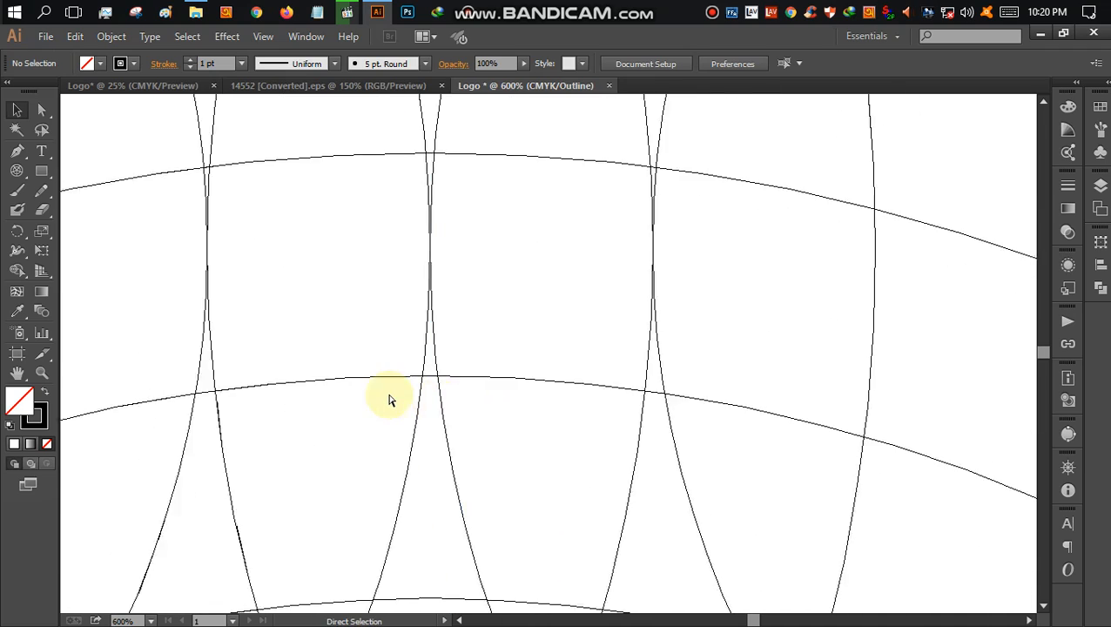
pyautogui.scroll(-3, 391, 403)
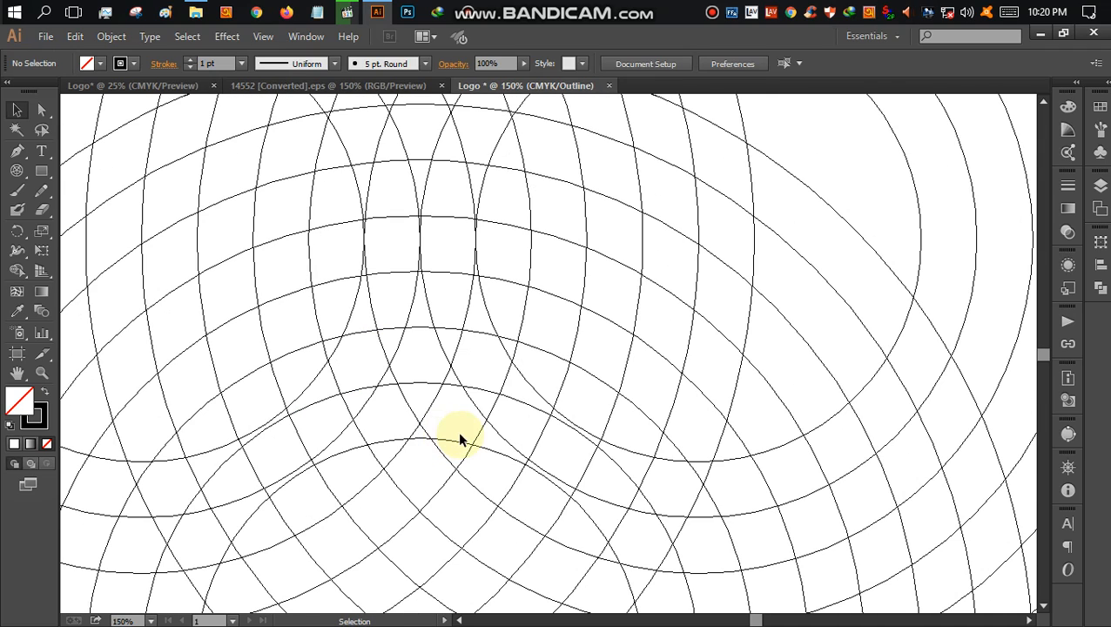
pyautogui.scroll(2, 442, 431)
# Nudge the lower ring group upward in small increments until its circles meet those of the two upper groups.
pyautogui.click(251, 373)
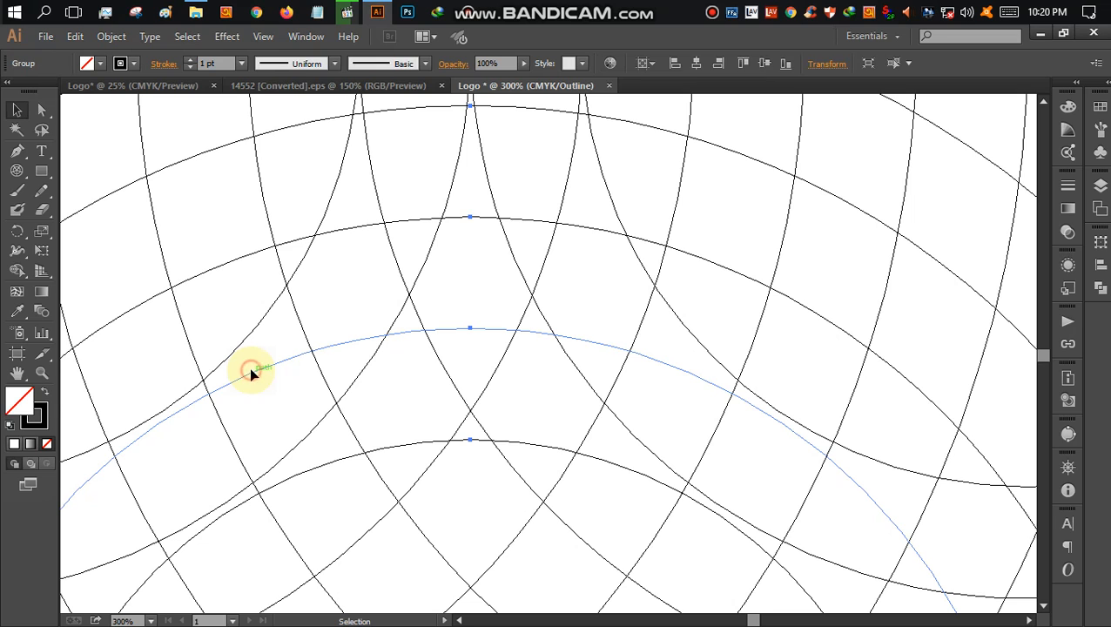
pyautogui.press('Up')
pyautogui.press('Up')
pyautogui.press('Up')
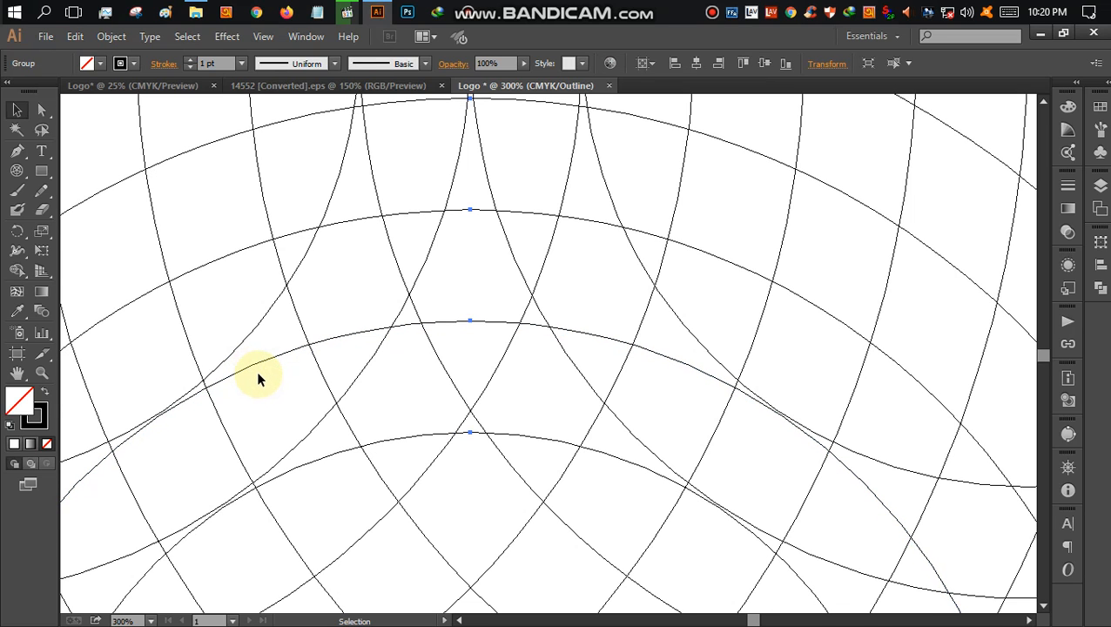
pyautogui.press('Left')
pyautogui.press('Up')
pyautogui.press('Up')
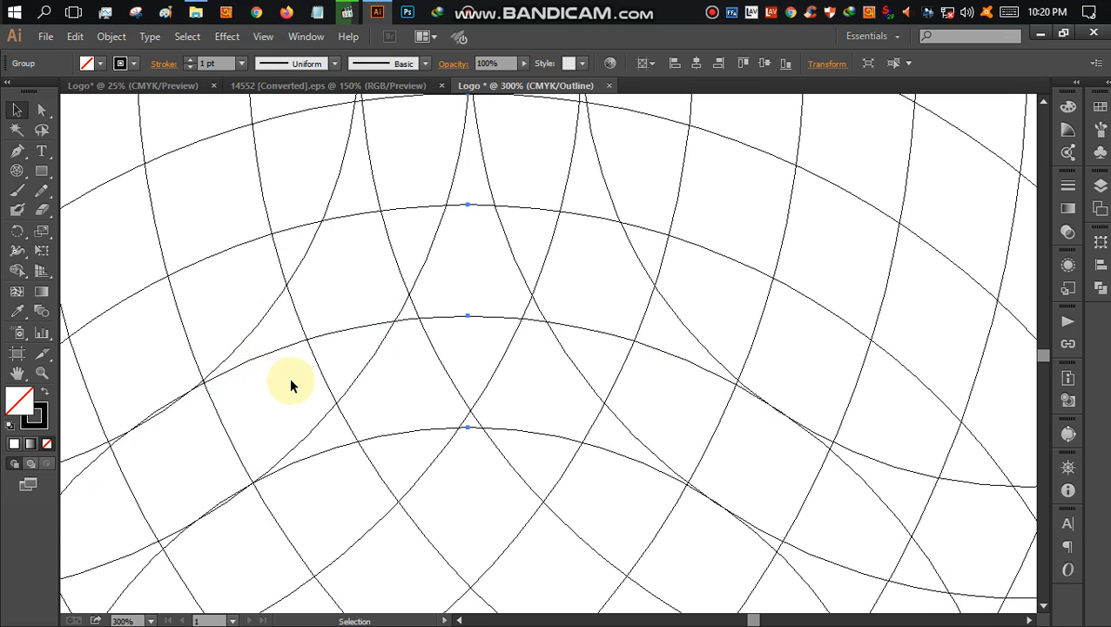
pyautogui.press('Right')
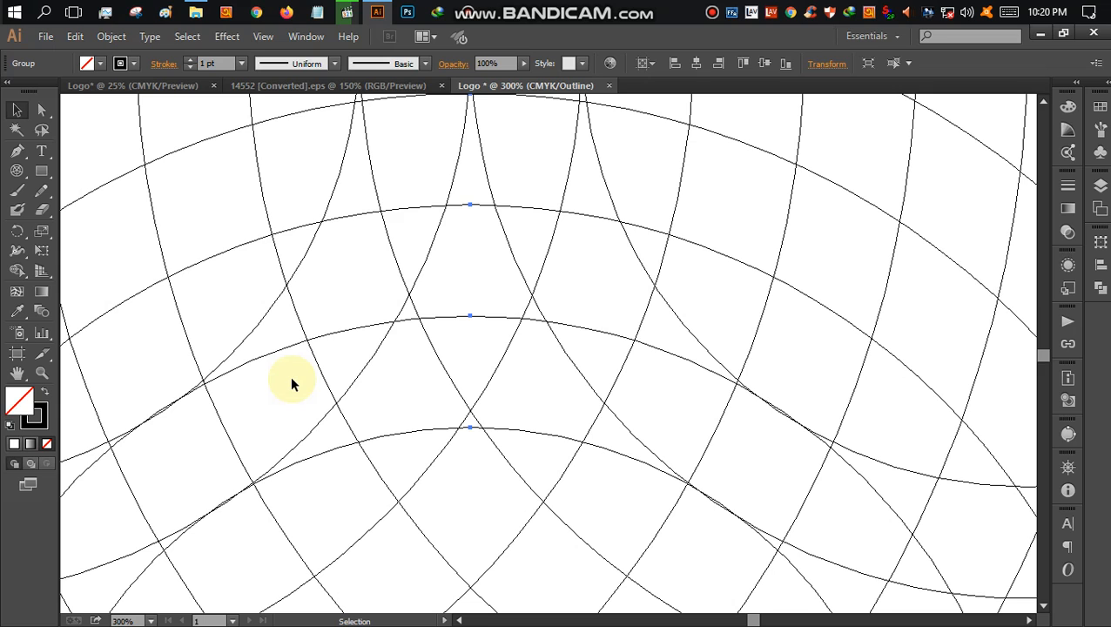
pyautogui.press('Down')
# Return the artwork to preview view and group the three overlapping ring sets into one object.
pyautogui.hotkey('ctrl', '-')
pyautogui.hotkey('ctrl', '-')
pyautogui.hotkey('ctrl', '-')
pyautogui.hotkey('ctrl', '-')
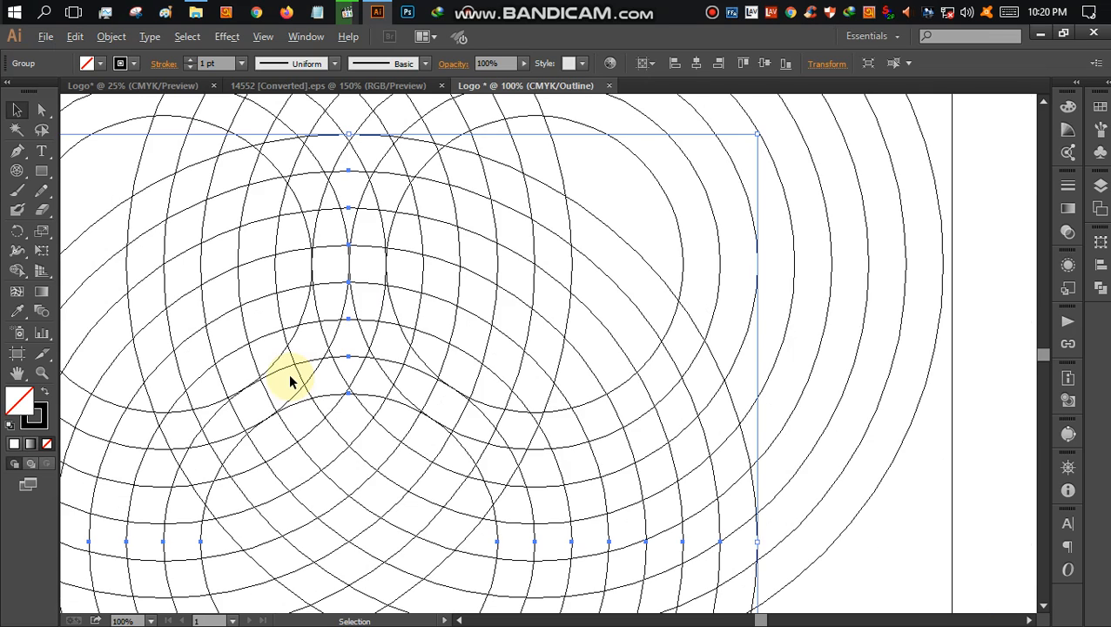
pyautogui.hotkey('ctrl', 'y')
pyautogui.hotkey('ctrl', '-')
pyautogui.hotkey('ctrl', '-')
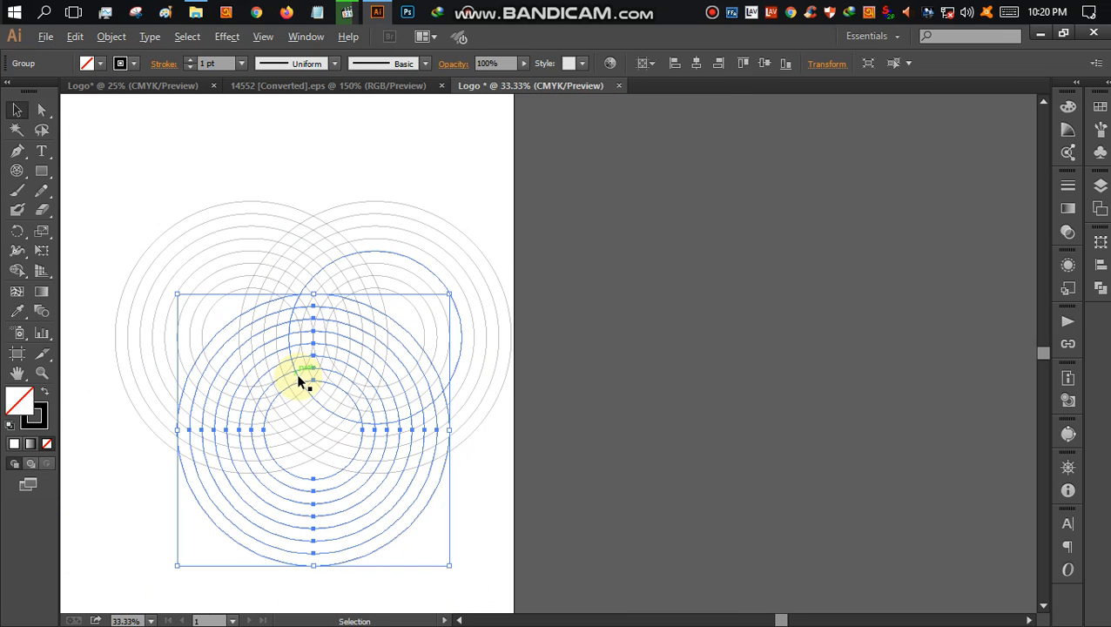
pyautogui.click(872, 285)
pyautogui.moveTo(843, 238); pyautogui.dragTo(298, 498)
pyautogui.rightClick(508, 372)
pyautogui.click(552, 449)
pyautogui.click(852, 427)
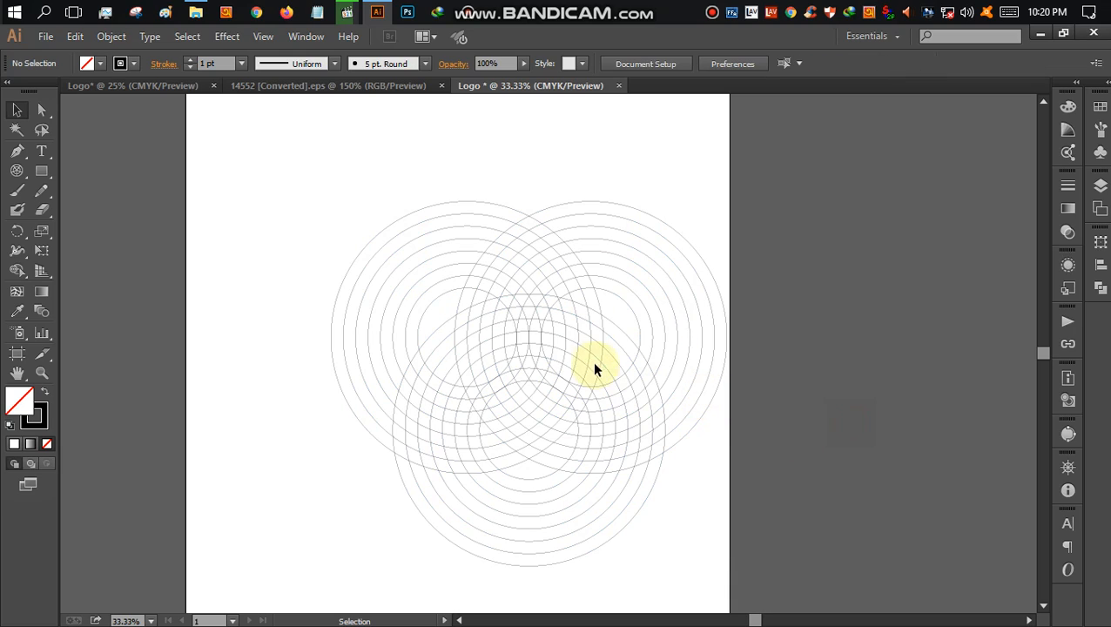
# Move the combined ring group toward the horizontal center of the artboard and deselect it.
pyautogui.click(559, 348)
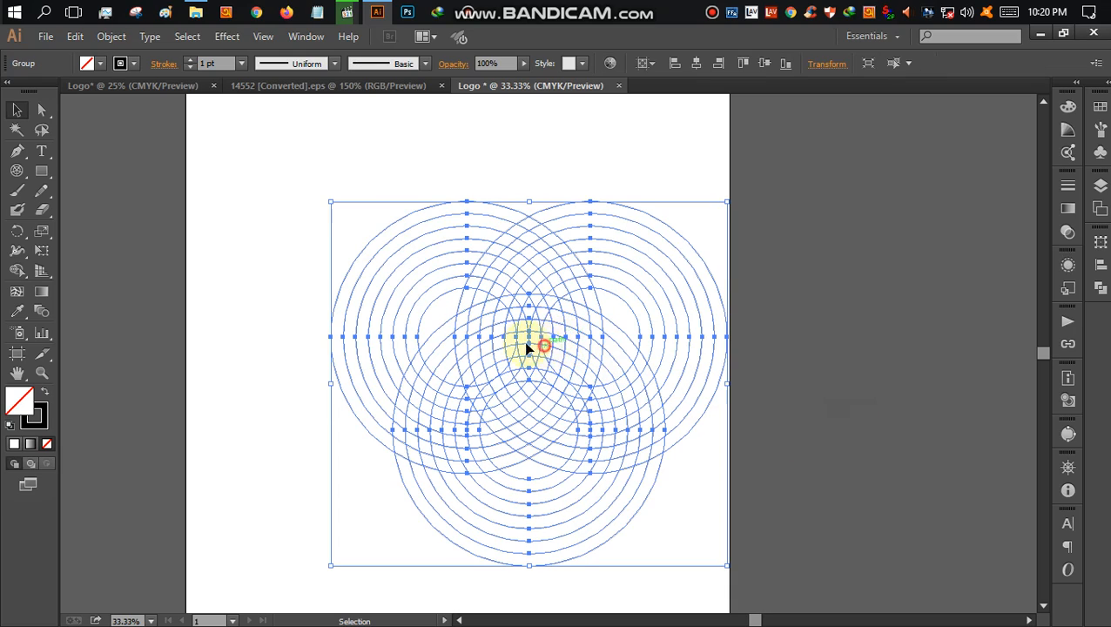
pyautogui.moveTo(524, 347); pyautogui.dragTo(446, 318)
pyautogui.click(771, 294)
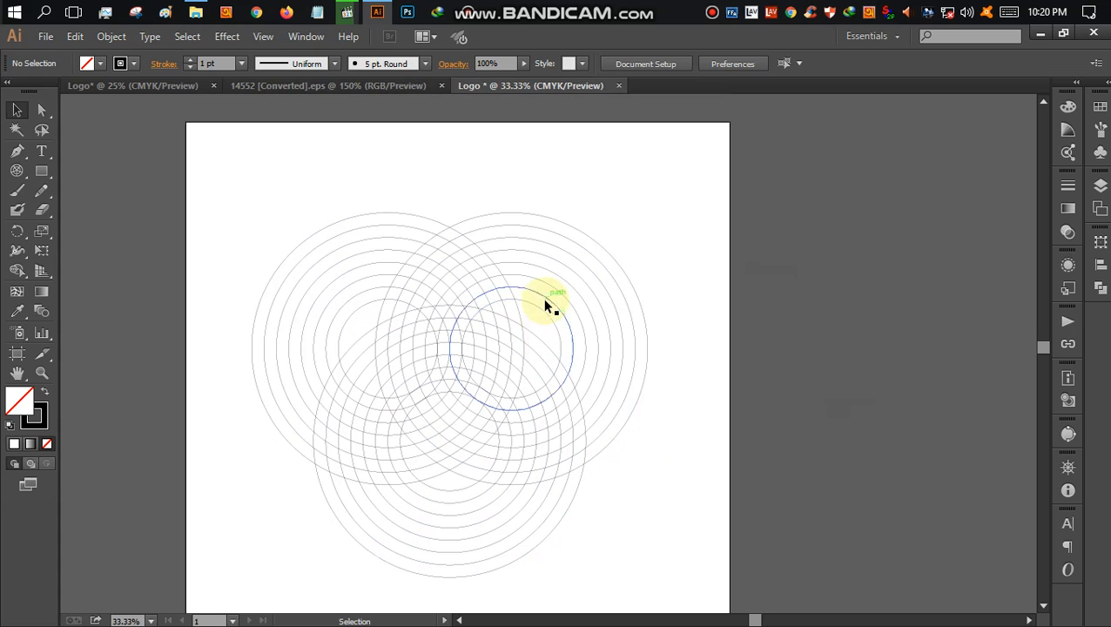
pyautogui.hotkey('ctrl', '-')
pyautogui.hotkey('ctrl', '+')
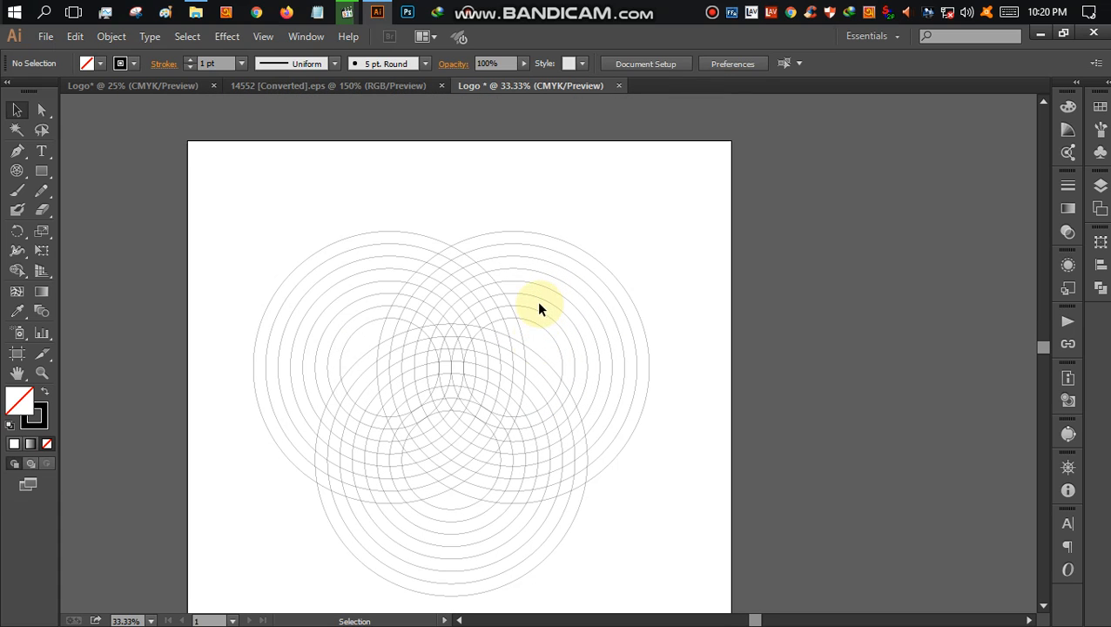
# Select the combined ring group for the Shape Builder tool and give it no stroke and a light blue fill.
pyautogui.moveTo(270, 177); pyautogui.dragTo(756, 539)
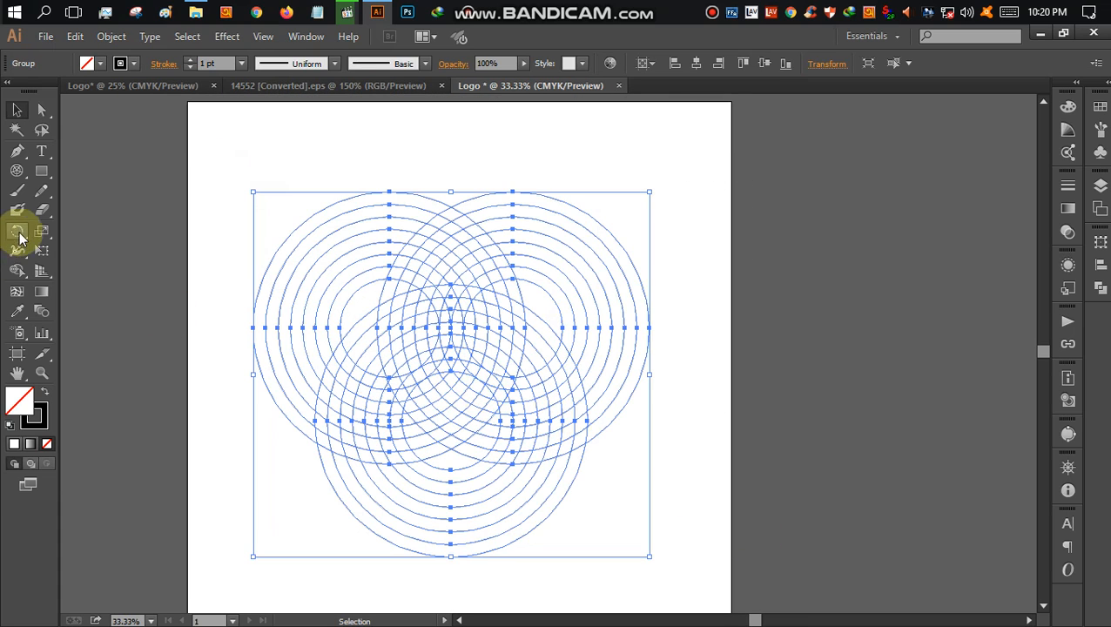
pyautogui.click(17, 274)
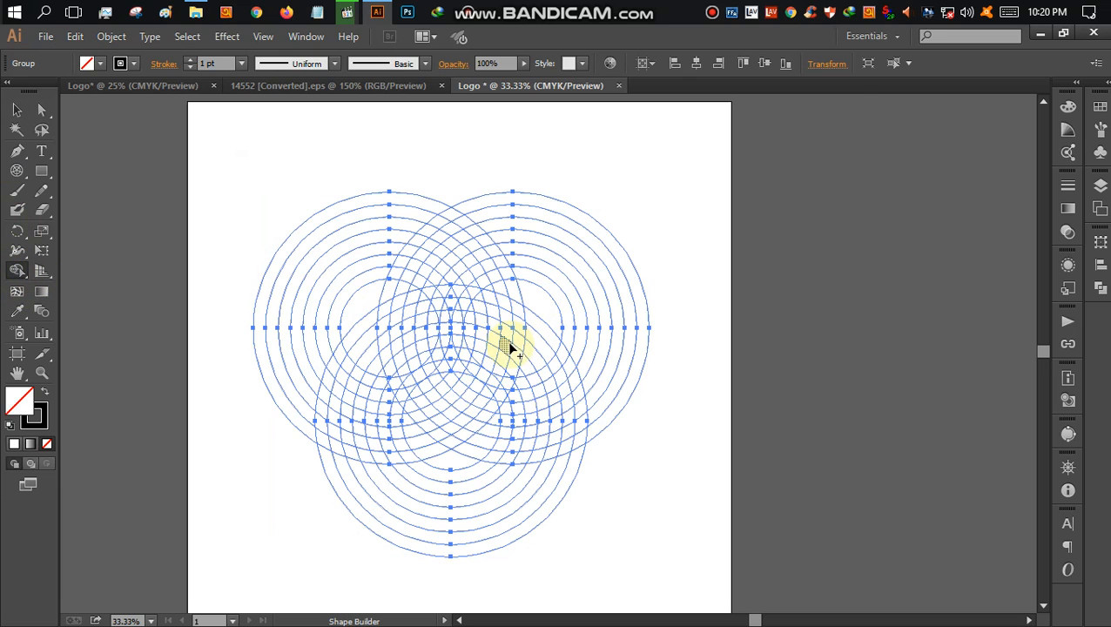
pyautogui.hotkey('ctrl', '+')
pyautogui.hotkey('ctrl', '+')
pyautogui.hotkey('ctrl', '+')
pyautogui.hotkey('ctrl', '+')
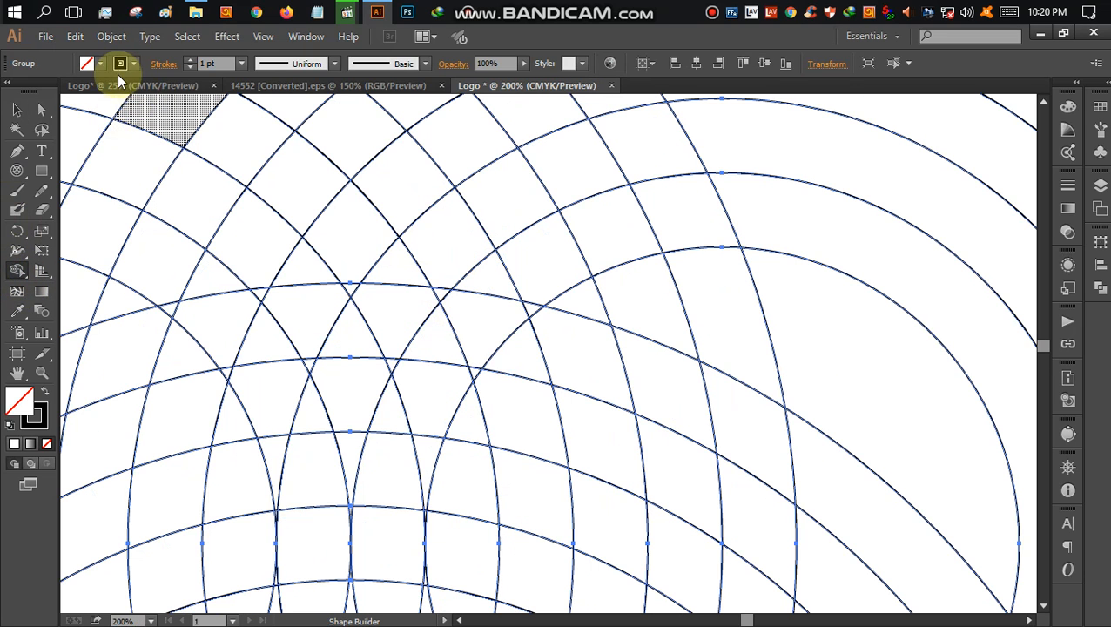
pyautogui.click(12, 92)
pyautogui.click(100, 64)
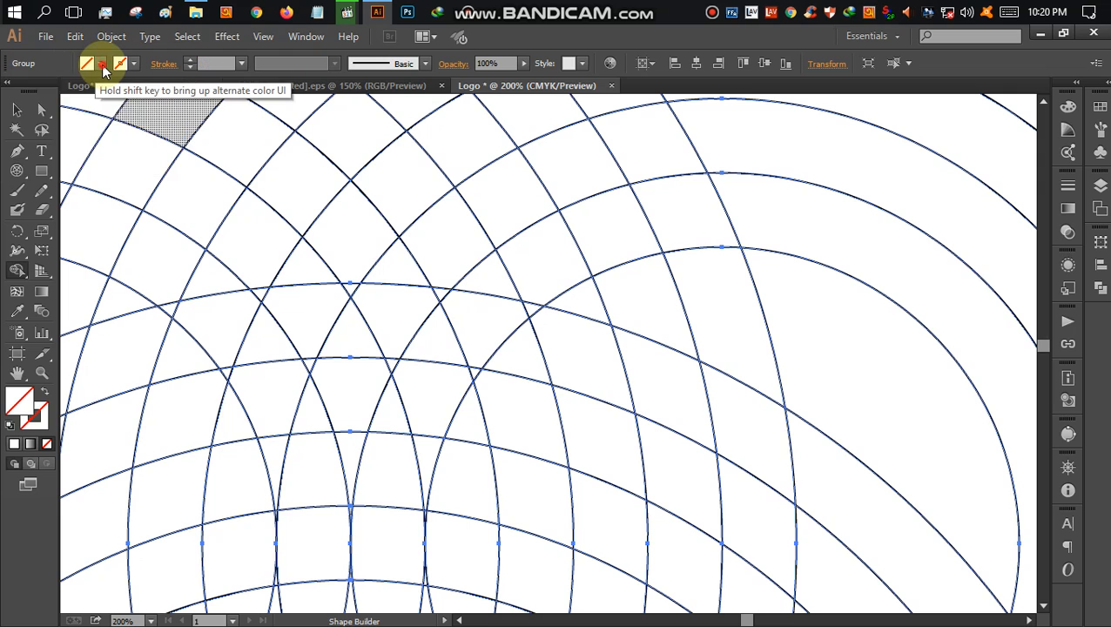
pyautogui.click(68, 91)
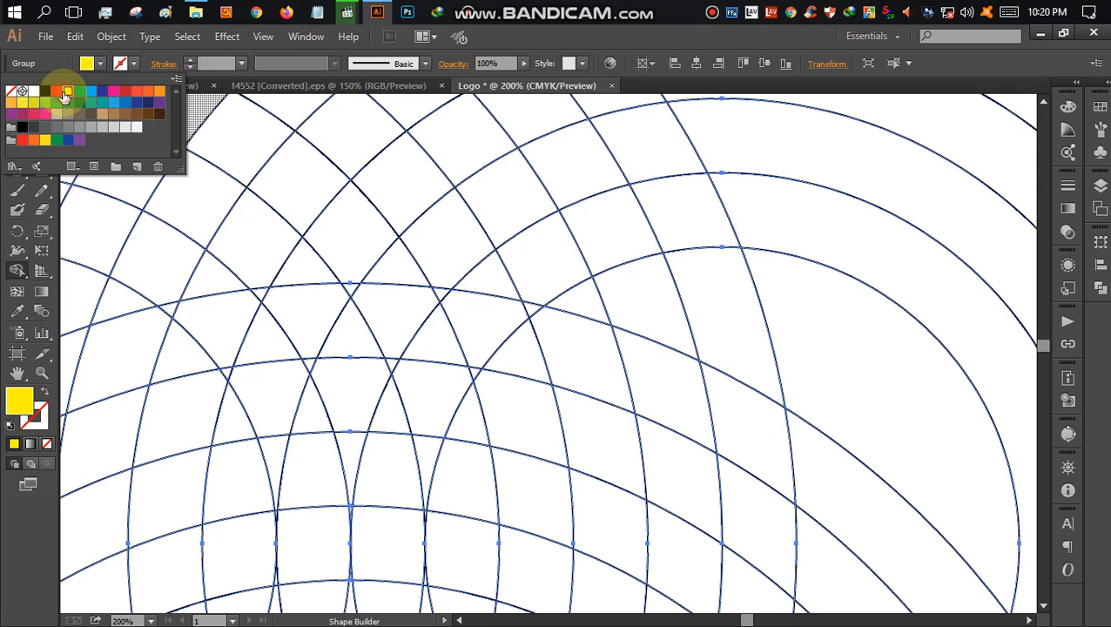
pyautogui.click(91, 90)
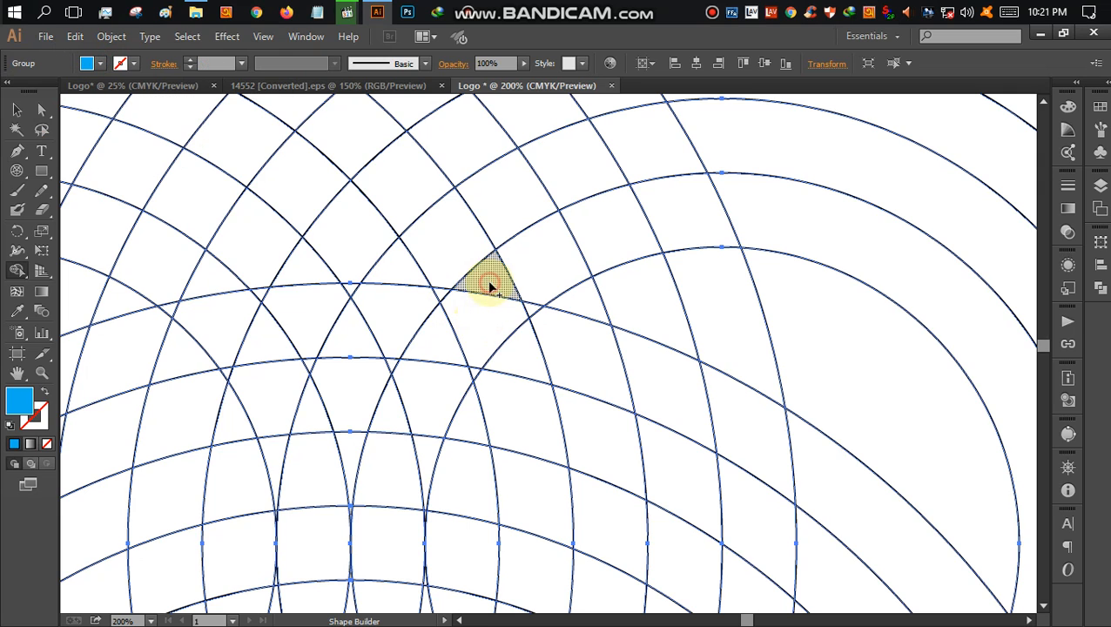
# Merge ring segments above the center into a curved leaf and a short stem block beside it.
pyautogui.scroll(1, 466, 255)
pyautogui.moveTo(446, 286)
pyautogui.mouseDown()
pyautogui.moveTo(591, 192)
pyautogui.moveTo(629, 254)
pyautogui.moveTo(577, 212)
pyautogui.mouseUp()
pyautogui.moveTo(576, 212)
pyautogui.mouseDown()
pyautogui.moveTo(644, 187)
pyautogui.moveTo(440, 214)
pyautogui.moveTo(479, 162)
pyautogui.mouseUp()
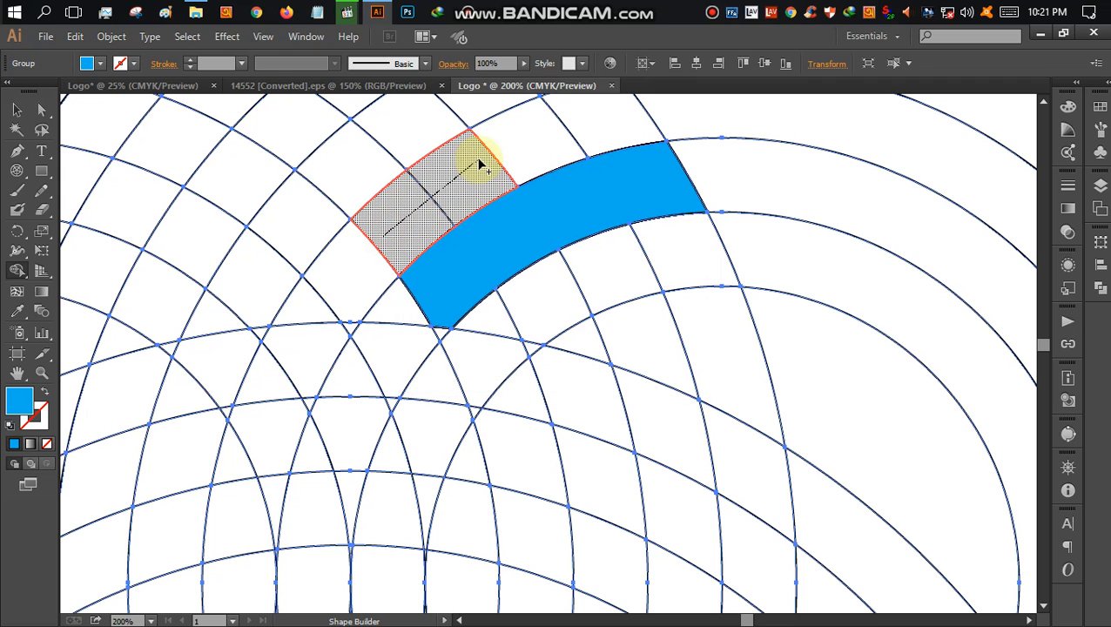
pyautogui.moveTo(492, 212); pyautogui.dragTo(495, 220)
# Merge the segments below the stem into an arched band and join it down the left side to a second arched band.
pyautogui.scroll(-2, 495, 220)
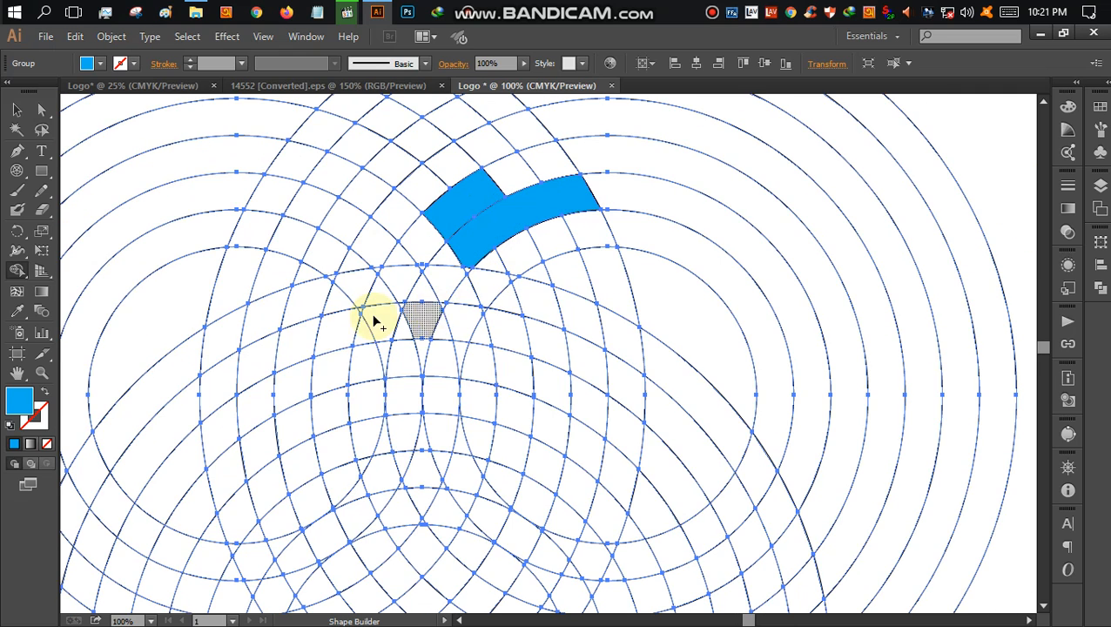
pyautogui.moveTo(627, 330)
pyautogui.mouseDown()
pyautogui.moveTo(445, 282)
pyautogui.moveTo(357, 276)
pyautogui.moveTo(370, 284)
pyautogui.moveTo(236, 319)
pyautogui.mouseUp()
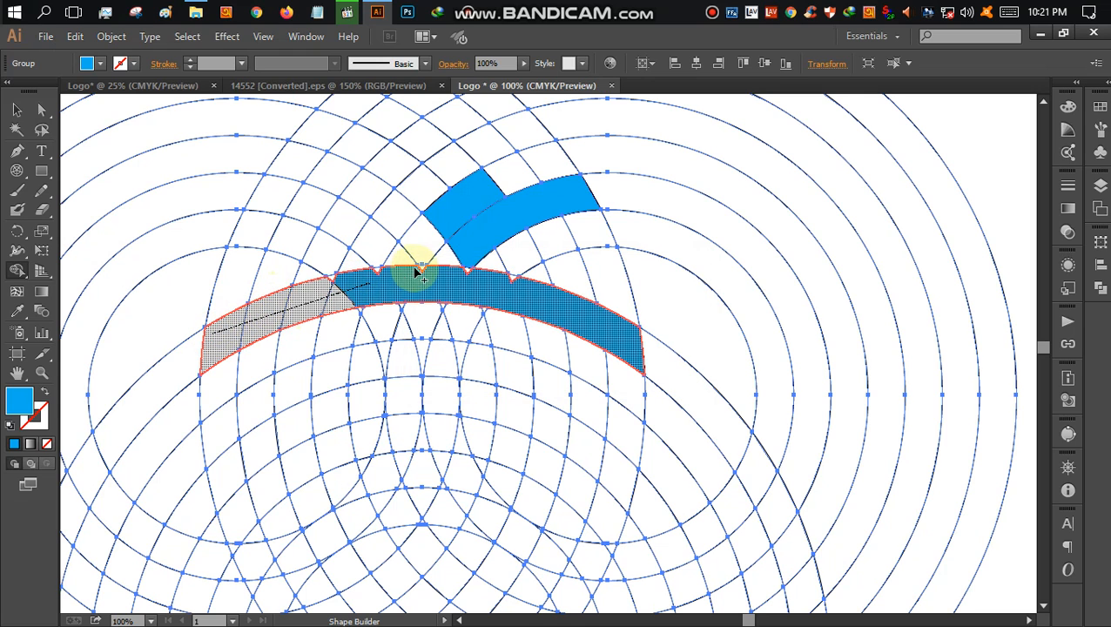
pyautogui.moveTo(332, 277)
pyautogui.mouseDown()
pyautogui.moveTo(459, 262)
pyautogui.moveTo(466, 277)
pyautogui.mouseUp()
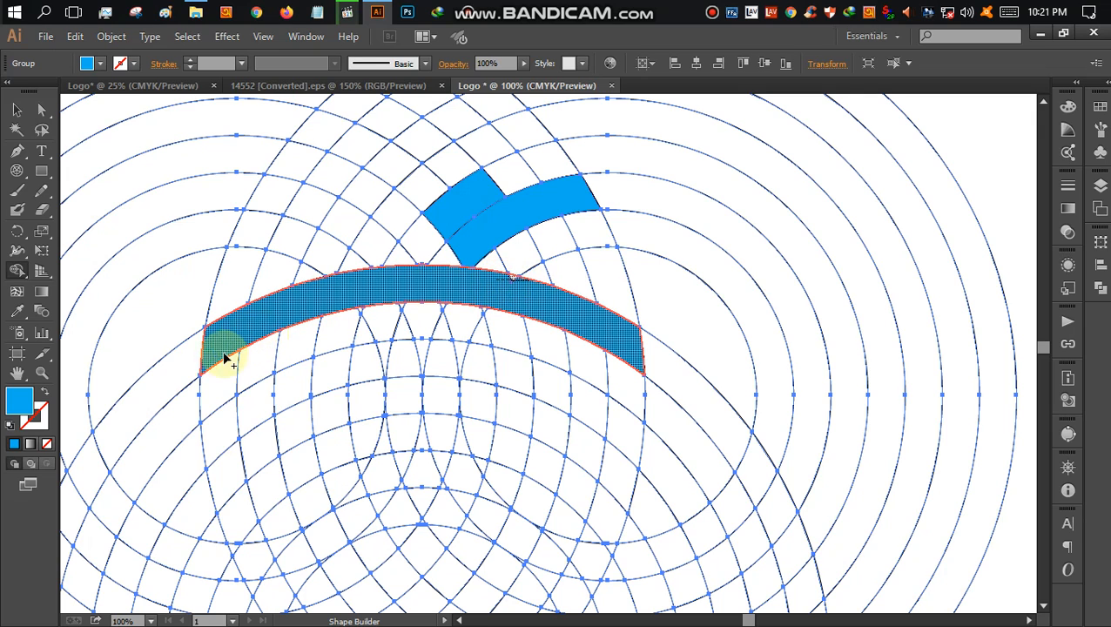
pyautogui.moveTo(214, 349)
pyautogui.mouseDown()
pyautogui.moveTo(220, 448)
pyautogui.moveTo(218, 432)
pyautogui.moveTo(416, 359)
pyautogui.moveTo(539, 371)
pyautogui.moveTo(605, 391)
pyautogui.moveTo(631, 425)
pyautogui.mouseUp()
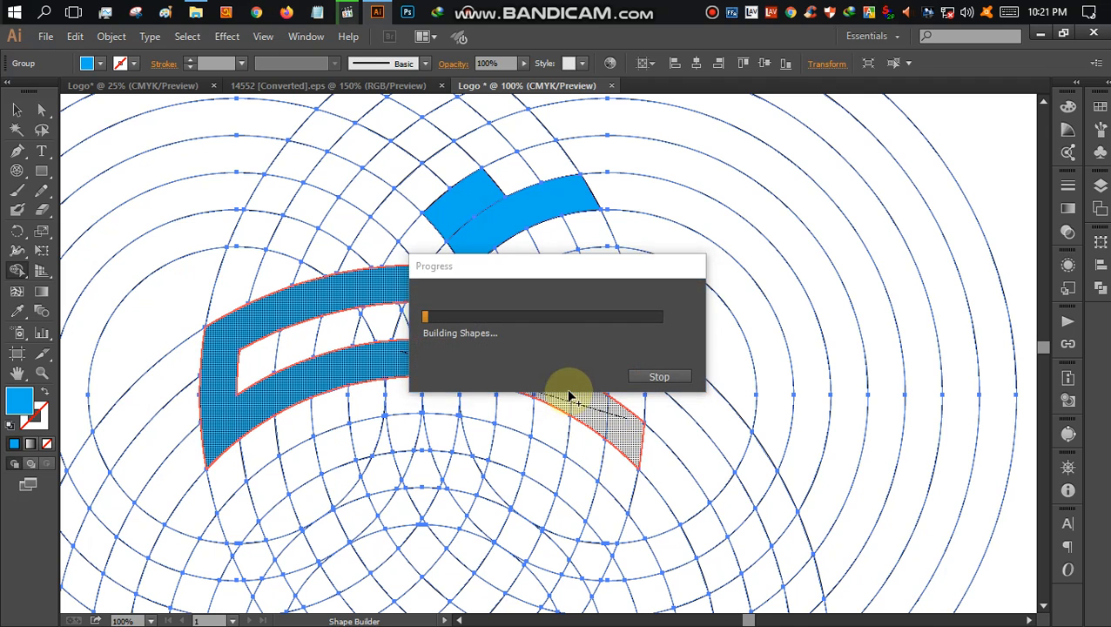
# Extend the second band down the right side and merge the segments of a third arched band into it.
pyautogui.scroll(-3, 575, 384)
pyautogui.moveTo(625, 347)
pyautogui.mouseDown()
pyautogui.moveTo(601, 398)
pyautogui.moveTo(607, 423)
pyautogui.mouseUp()
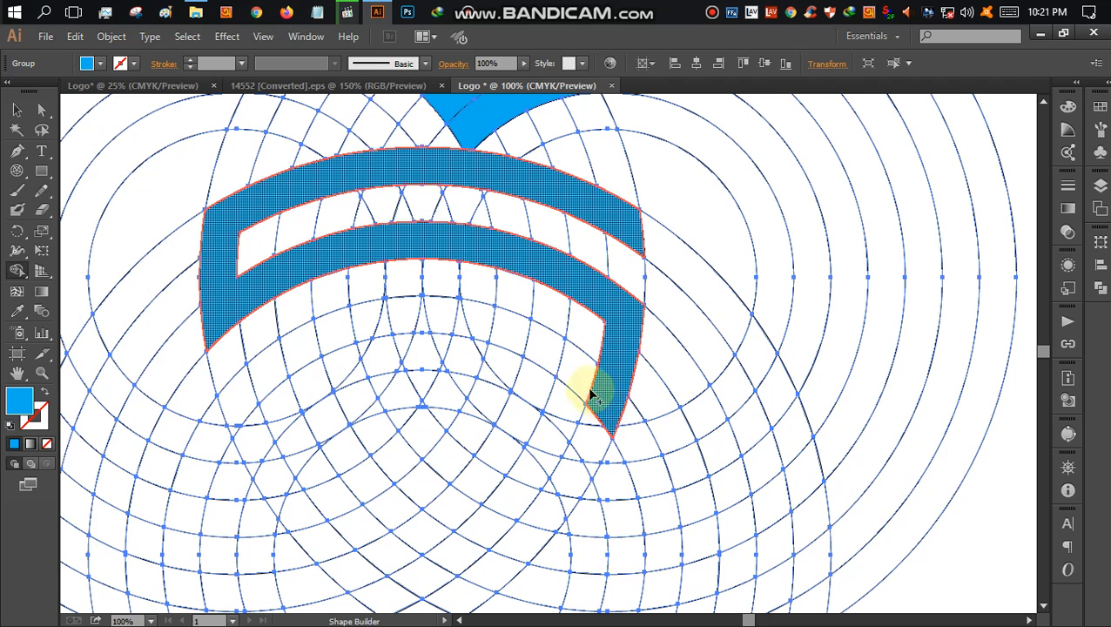
pyautogui.moveTo(592, 396)
pyautogui.mouseDown()
pyautogui.moveTo(489, 326)
pyautogui.moveTo(423, 307)
pyautogui.moveTo(472, 306)
pyautogui.moveTo(491, 320)
pyautogui.moveTo(471, 333)
pyautogui.moveTo(484, 331)
pyautogui.moveTo(333, 312)
pyautogui.moveTo(236, 406)
pyautogui.moveTo(234, 431)
pyautogui.moveTo(265, 395)
pyautogui.moveTo(235, 411)
pyautogui.moveTo(262, 466)
pyautogui.mouseUp()
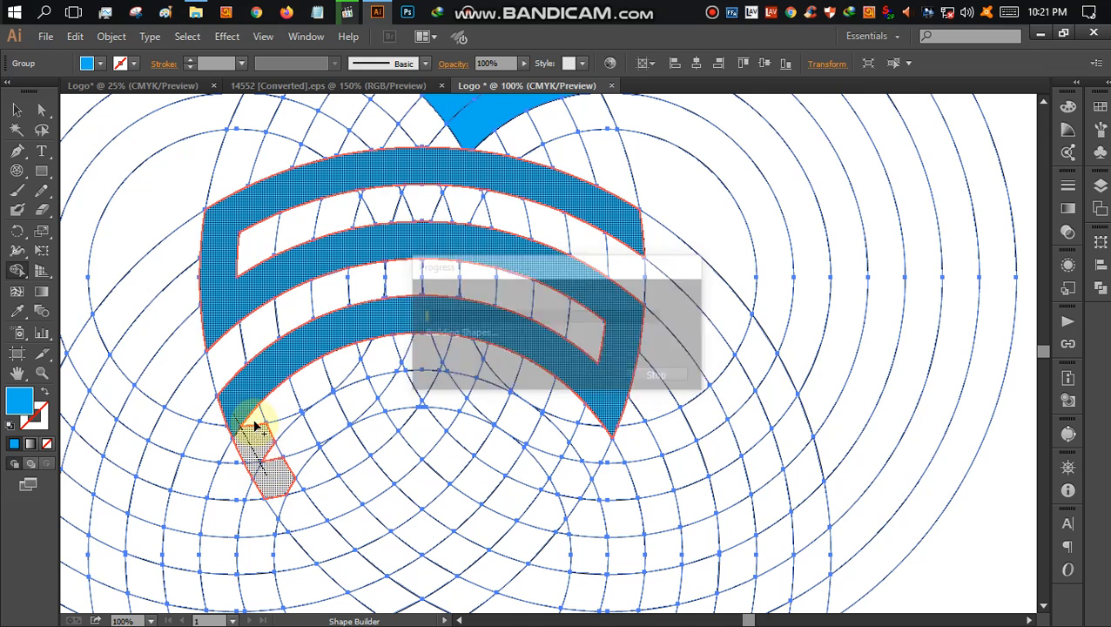
# Continue the third band down the left side into a fourth arch that curves down to the shield's right edge.
pyautogui.moveTo(249, 402); pyautogui.dragTo(258, 442)
pyautogui.moveTo(279, 508)
pyautogui.mouseDown()
pyautogui.moveTo(282, 454)
pyautogui.moveTo(269, 489)
pyautogui.moveTo(315, 422)
pyautogui.moveTo(373, 397)
pyautogui.moveTo(362, 394)
pyautogui.moveTo(406, 399)
pyautogui.moveTo(394, 400)
pyautogui.moveTo(414, 378)
pyautogui.moveTo(446, 390)
pyautogui.mouseUp()
pyautogui.click(270, 488)
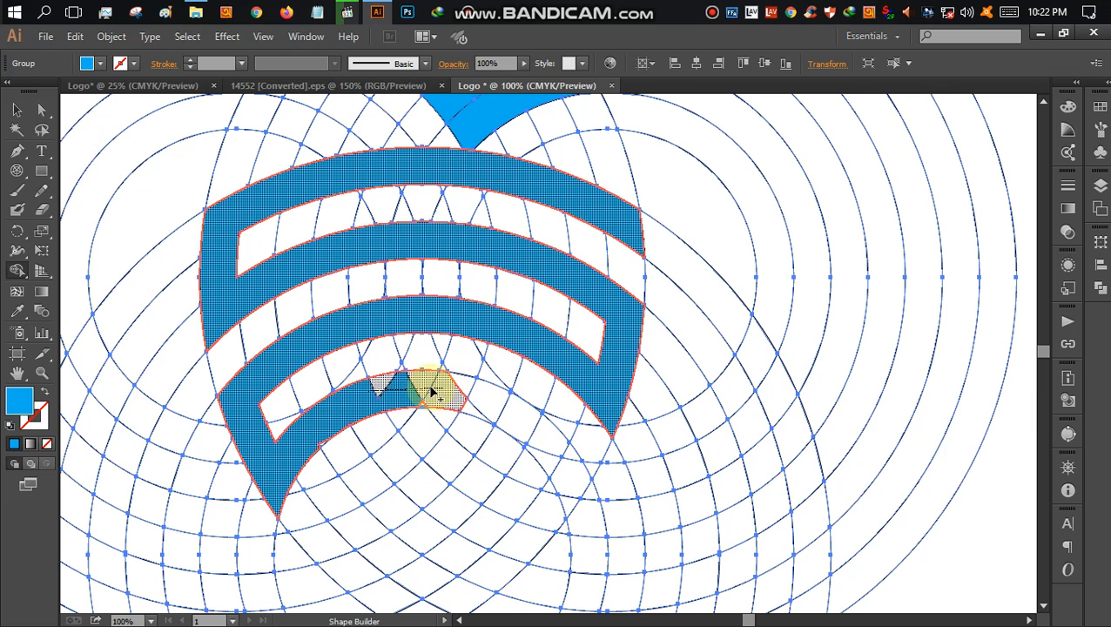
pyautogui.moveTo(428, 392); pyautogui.dragTo(460, 416)
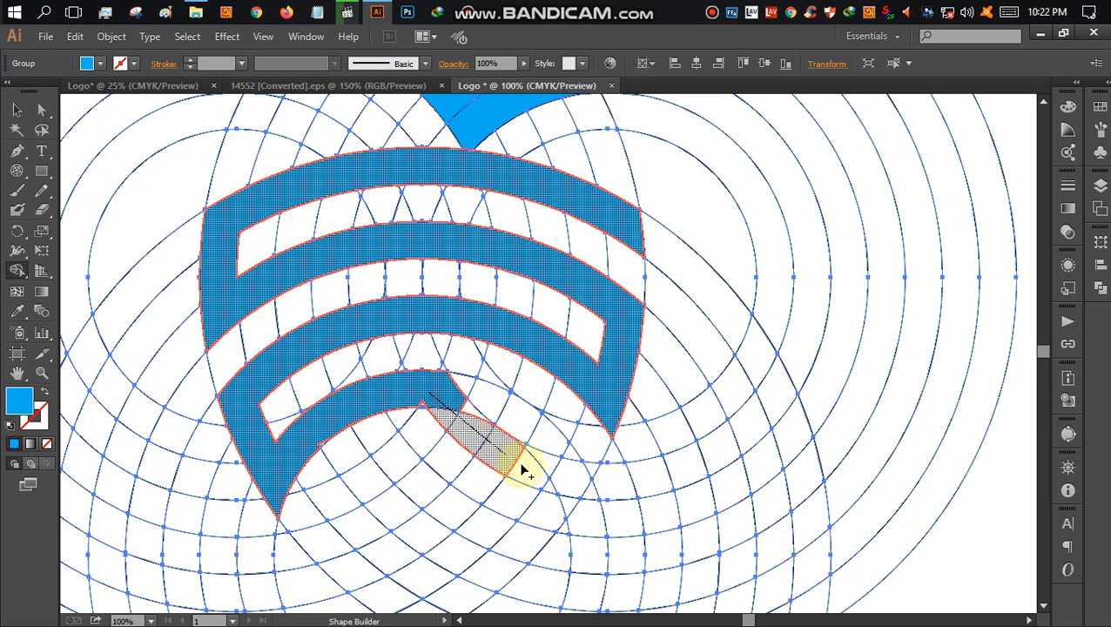
pyautogui.moveTo(522, 470); pyautogui.dragTo(560, 486)
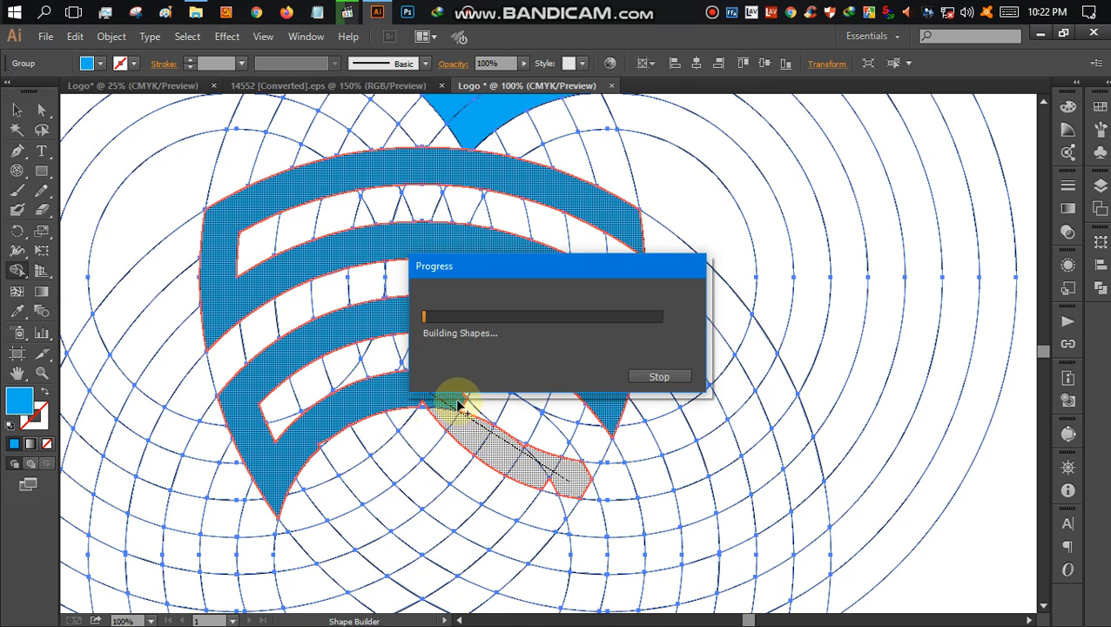
# Continue the shape down the right edge into a chevron band and extend it along the lower left edge to the shield's bottom tip.
pyautogui.moveTo(462, 402)
pyautogui.mouseDown()
pyautogui.moveTo(546, 474)
pyautogui.moveTo(487, 447)
pyautogui.moveTo(555, 490)
pyautogui.moveTo(597, 469)
pyautogui.moveTo(558, 496)
pyautogui.moveTo(523, 559)
pyautogui.moveTo(523, 543)
pyautogui.moveTo(396, 478)
pyautogui.mouseUp()
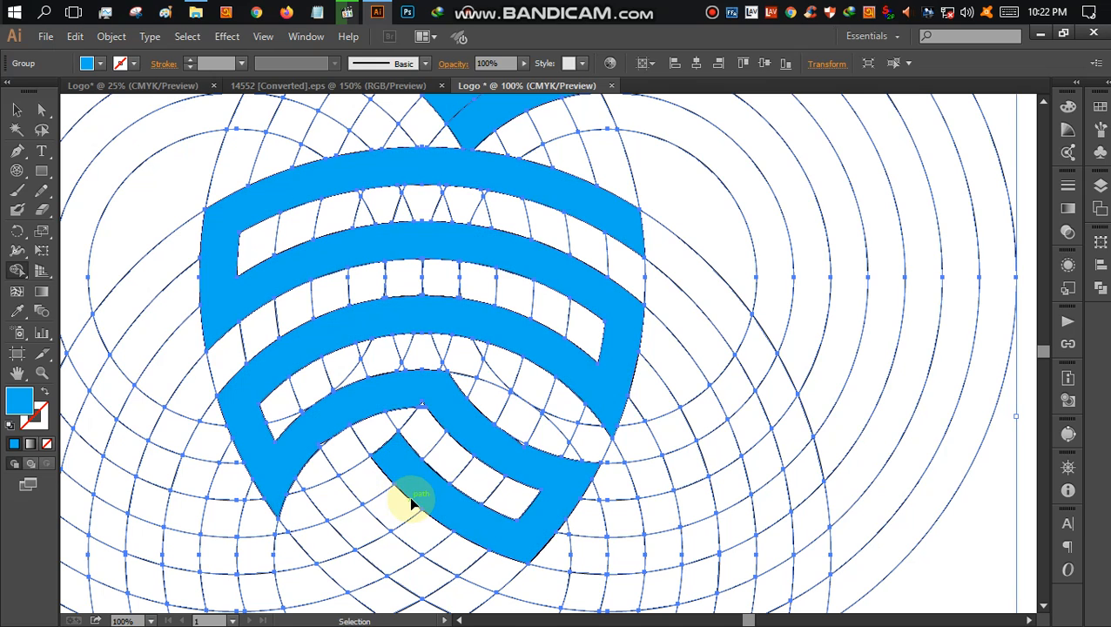
pyautogui.moveTo(508, 543)
pyautogui.mouseDown()
pyautogui.moveTo(419, 501)
pyautogui.moveTo(325, 541)
pyautogui.moveTo(327, 552)
pyautogui.moveTo(354, 529)
pyautogui.mouseUp()
pyautogui.scroll(-3, 355, 529)
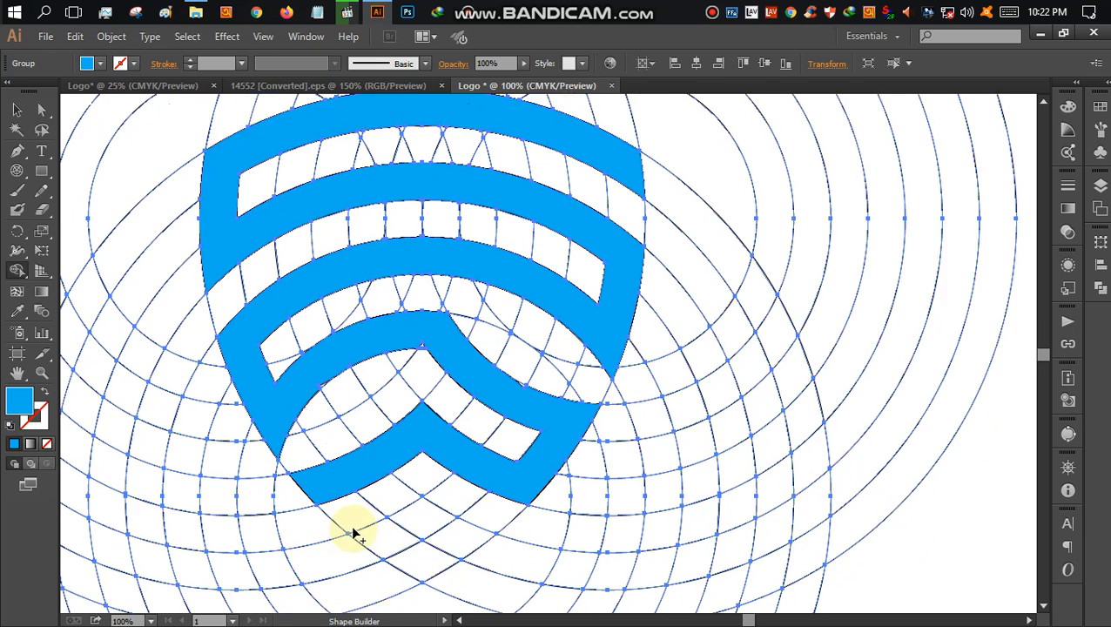
pyautogui.moveTo(327, 431); pyautogui.dragTo(422, 512)
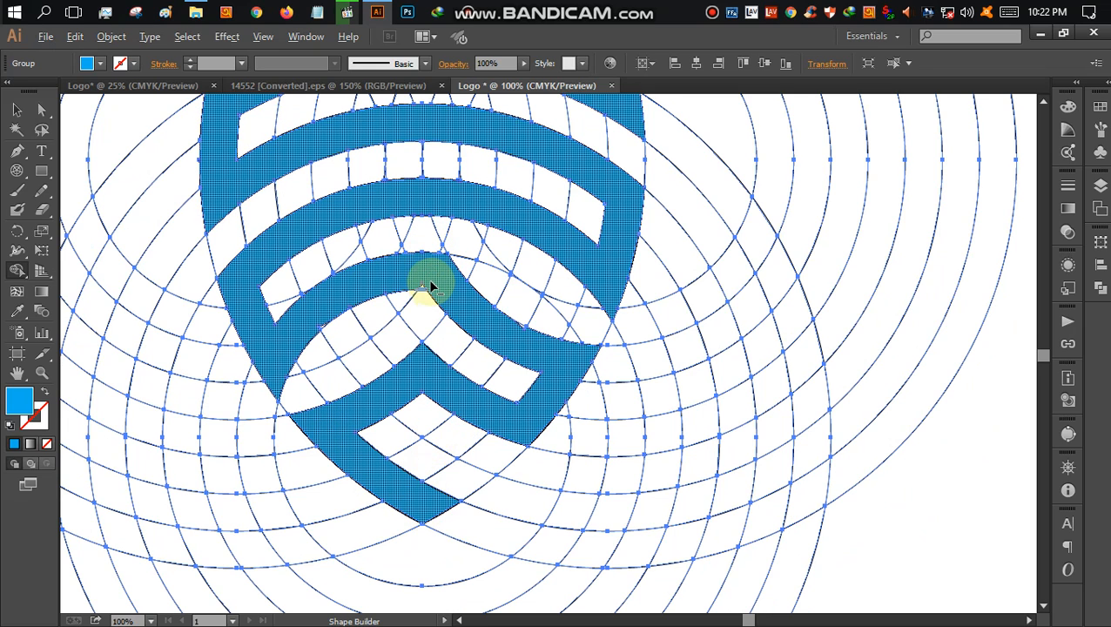
# Merge the leftover slivers under the fourth arch and along its edges into the blue shape, then check the bands for gaps.
pyautogui.scroll(1, 416, 291)
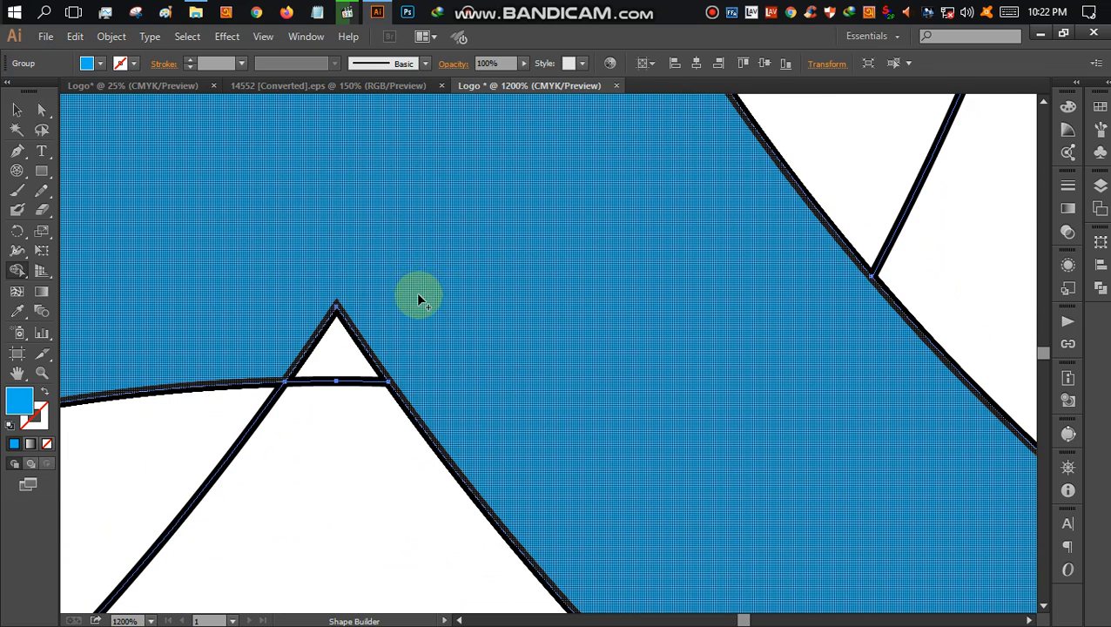
pyautogui.moveTo(244, 334)
pyautogui.mouseDown()
pyautogui.moveTo(417, 369)
pyautogui.moveTo(454, 365)
pyautogui.mouseUp()
pyautogui.scroll(-5, 389, 384)
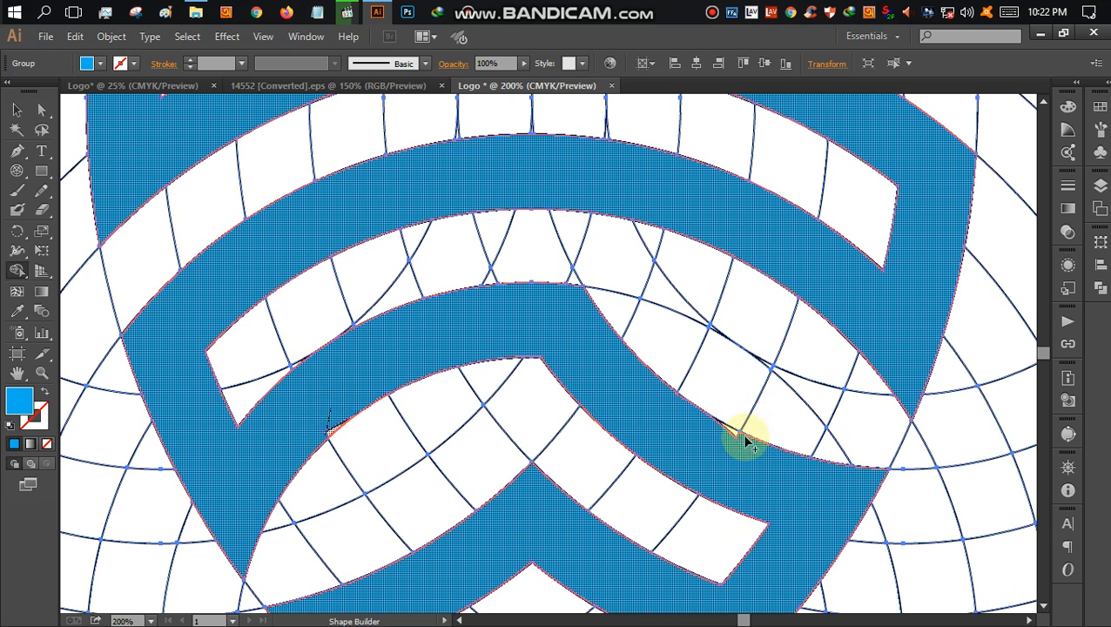
pyautogui.moveTo(712, 434); pyautogui.dragTo(741, 440)
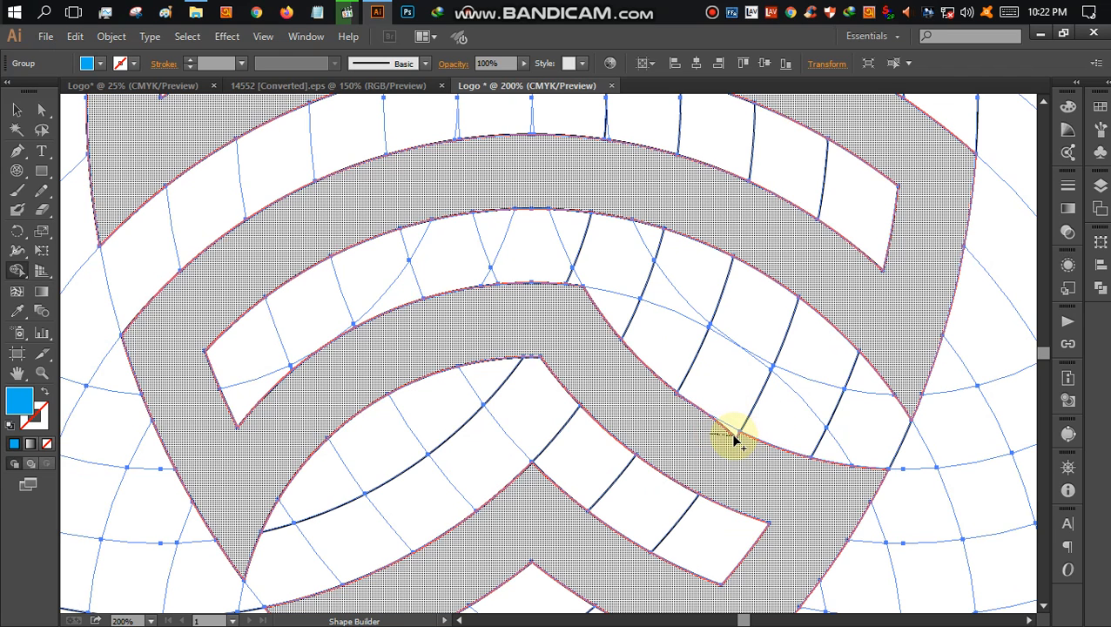
pyautogui.moveTo(736, 439); pyautogui.dragTo(736, 441)
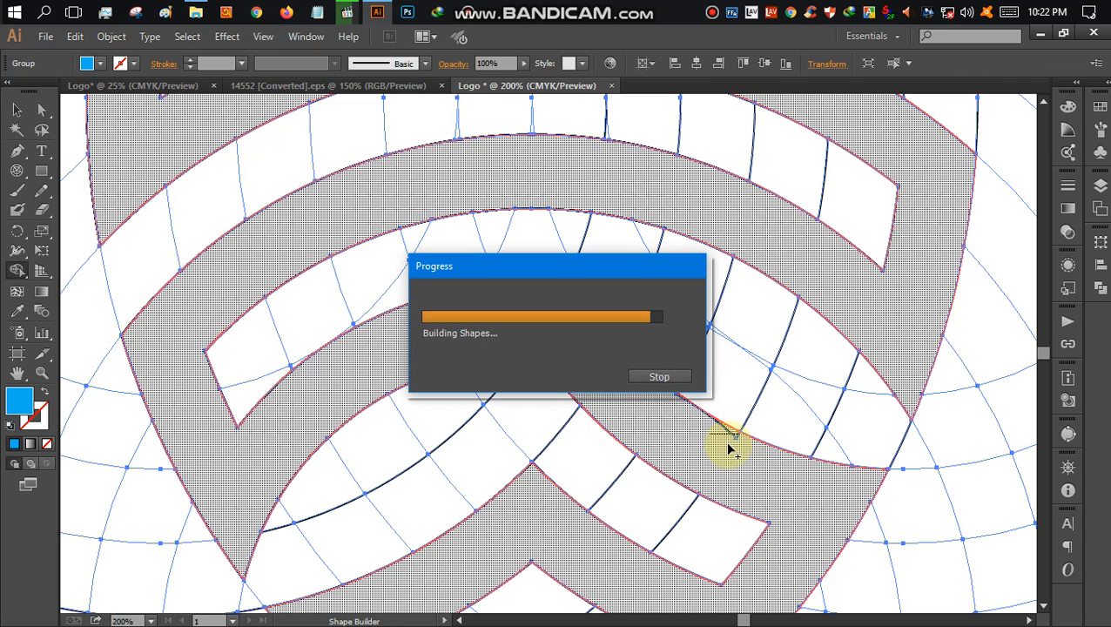
pyautogui.scroll(3, 610, 357)
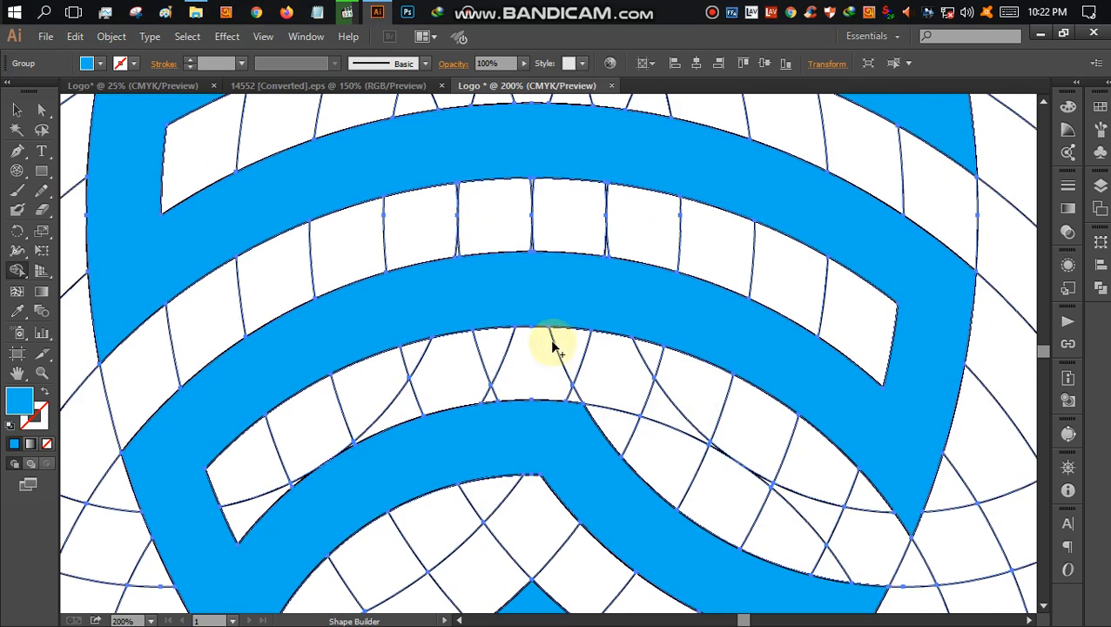
pyautogui.scroll(5, 549, 347)
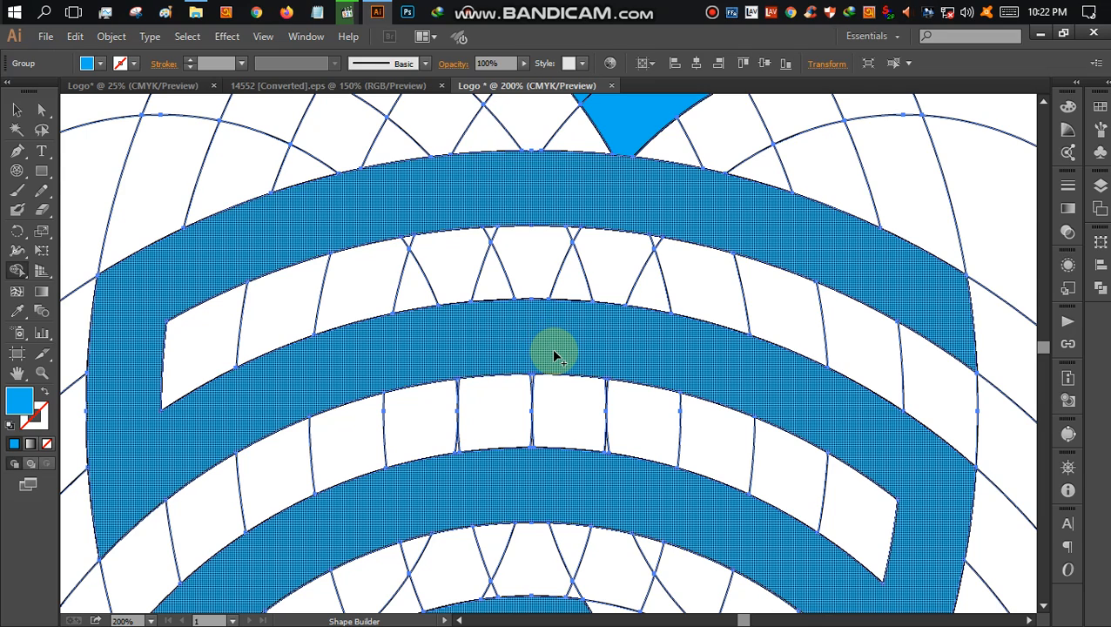
pyautogui.scroll(-10, 556, 357)
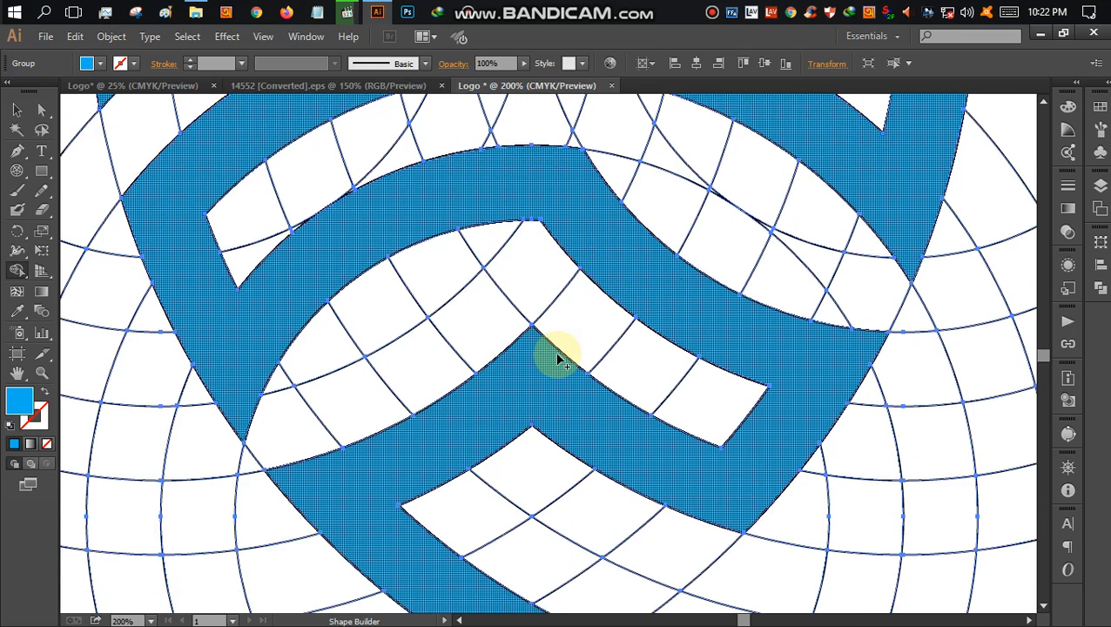
pyautogui.scroll(-4, 558, 359)
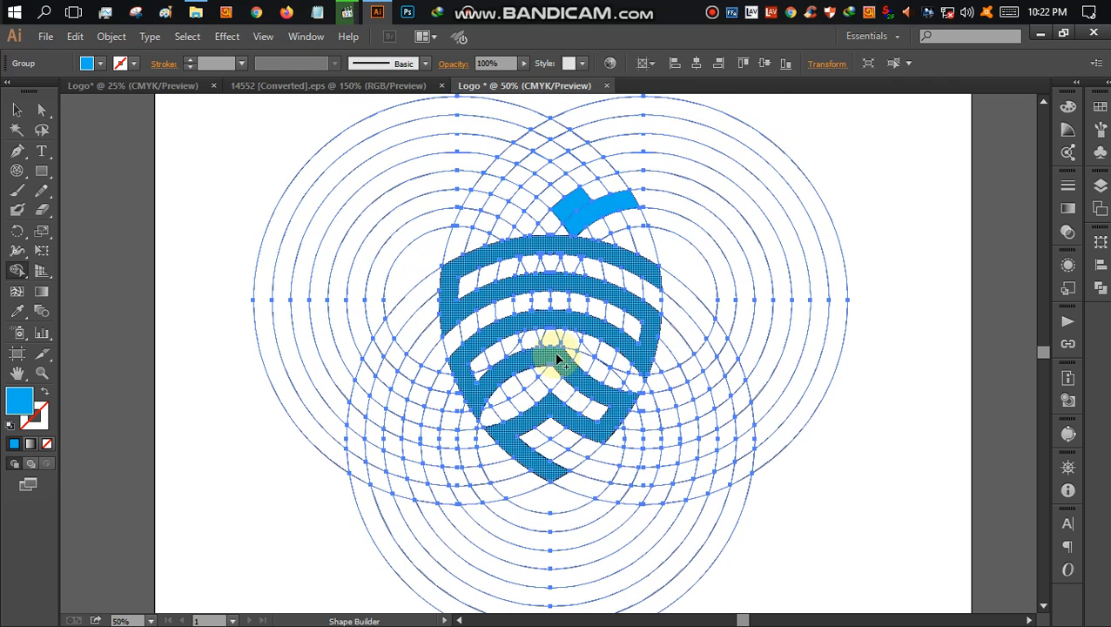
# Select the entire artwork group, including the leftover rings, and set its stroke to none.
pyautogui.click(16, 110)
pyautogui.click(222, 185)
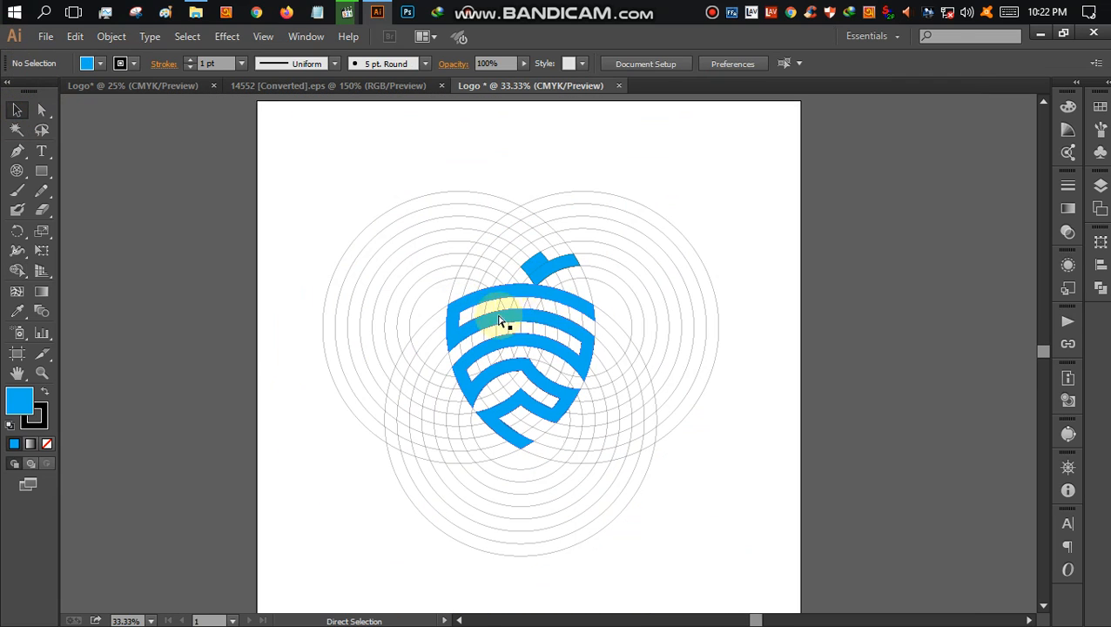
pyautogui.hscroll(2, 501, 319)
pyautogui.click(433, 303)
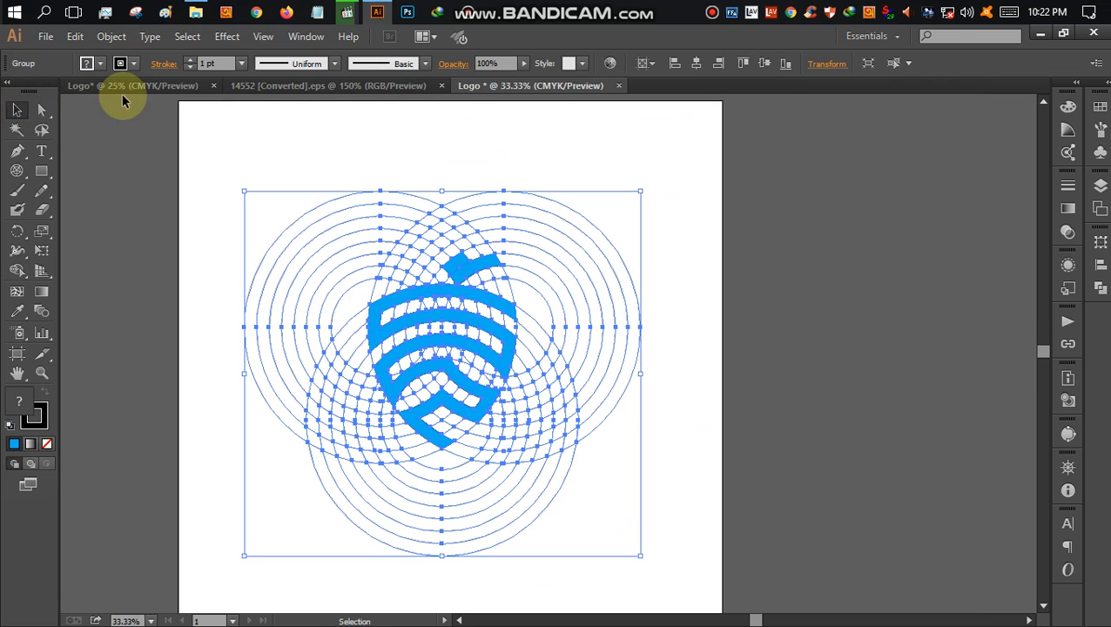
pyautogui.click(122, 63)
pyautogui.click(15, 93)
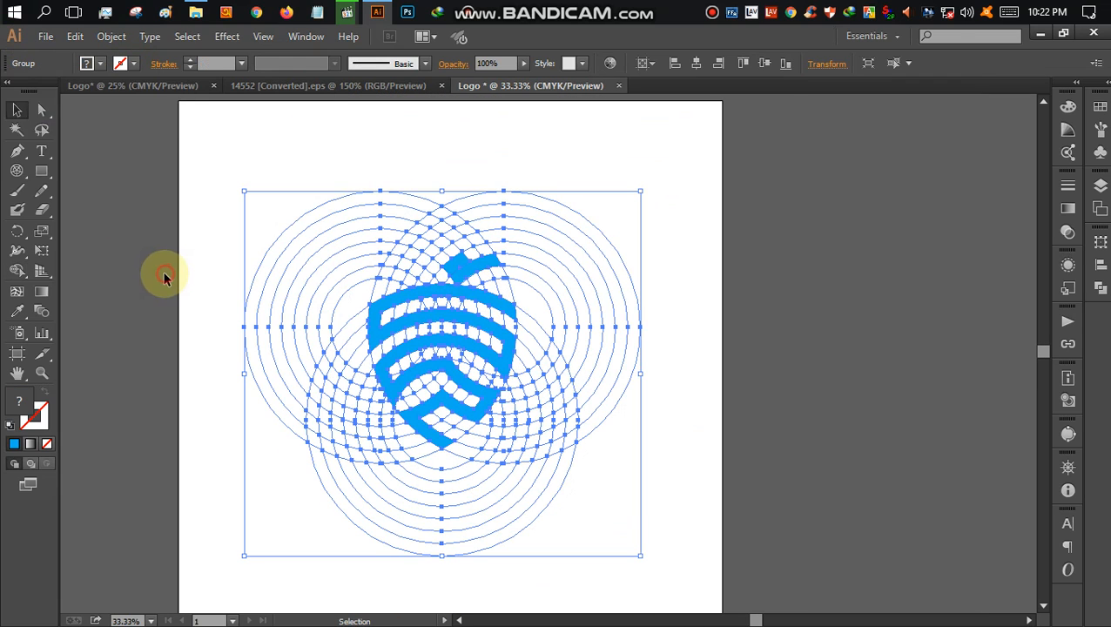
# Select all the unfilled ring fragments with the Magic Wand tool and delete them, keeping only the blue logo.
pyautogui.click(17, 129)
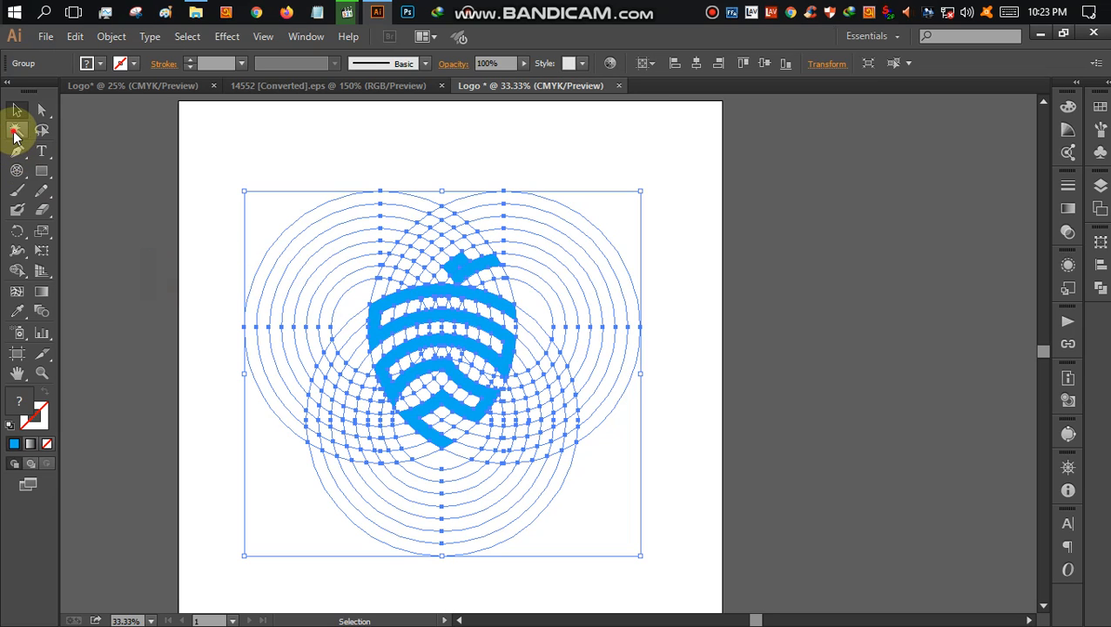
pyautogui.click(325, 201)
pyautogui.press('Delete')
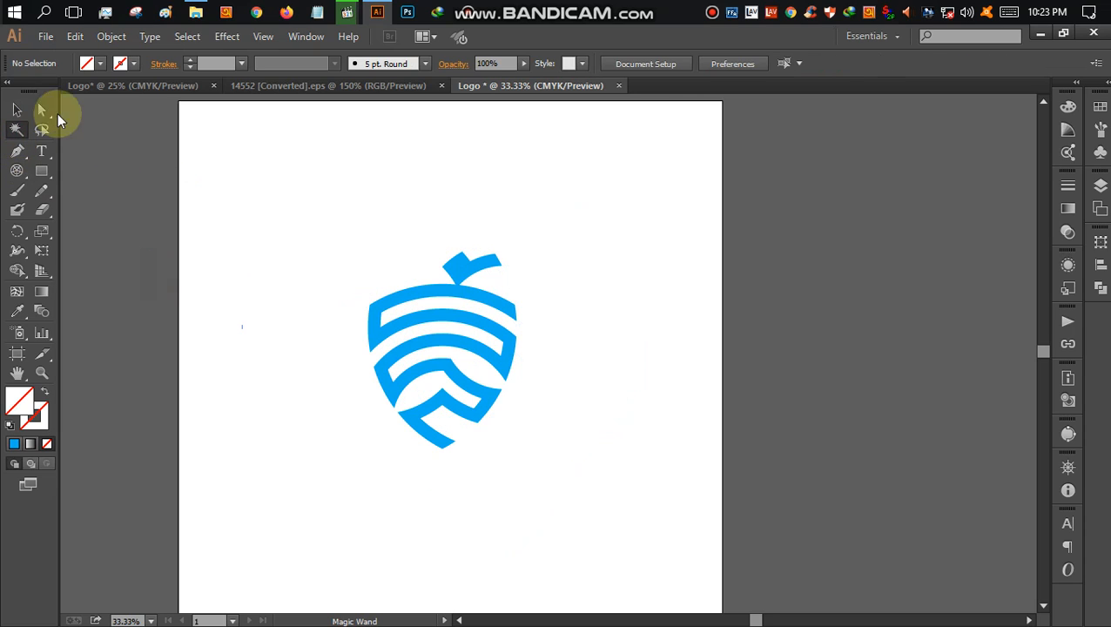
# Select the blue logo, scale it up proportionally around the middle of the artboard and deselect it.
pyautogui.click(16, 110)
pyautogui.moveTo(346, 214); pyautogui.dragTo(574, 387)
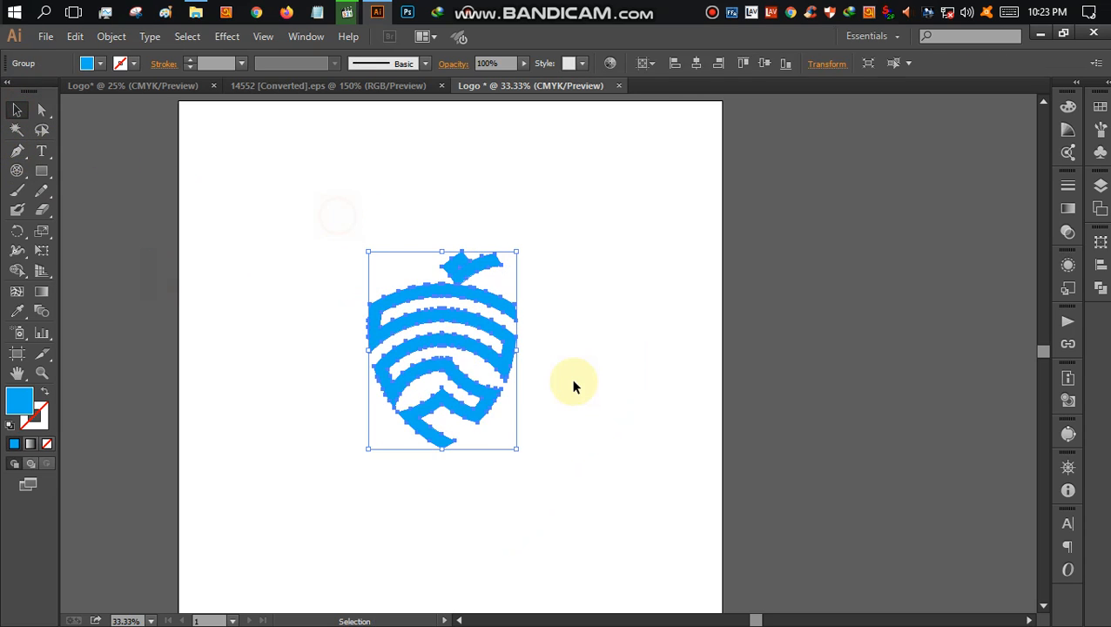
pyautogui.moveTo(518, 449); pyautogui.dragTo(570, 501)
pyautogui.click(607, 463)
pyautogui.scroll(-1, 608, 463)
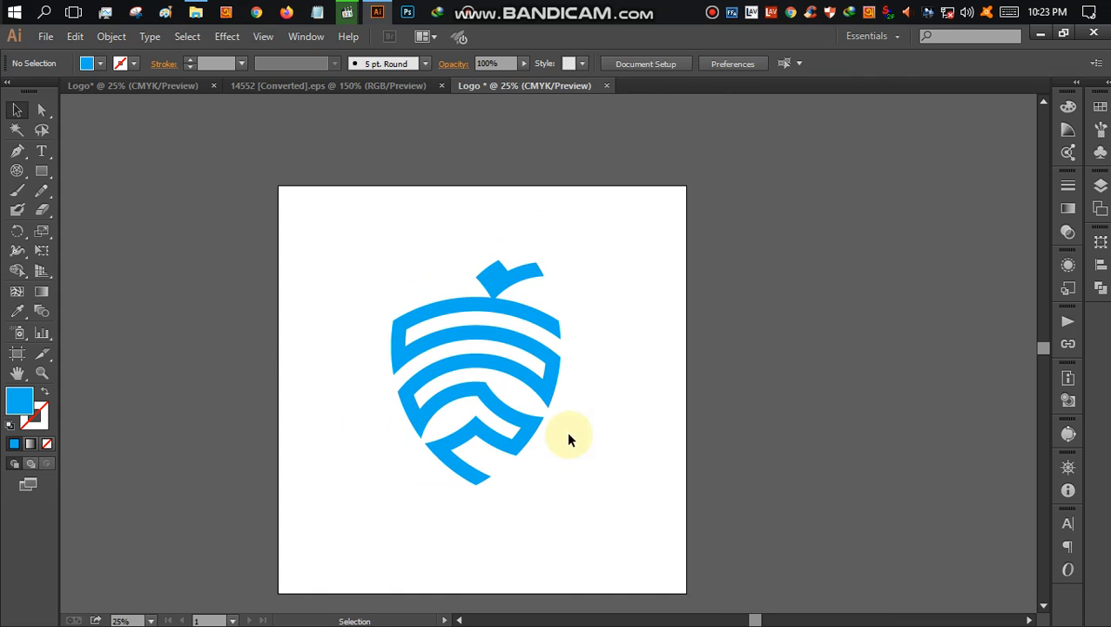
# Copy the gradient swatch sheet from the reference logo document into this document and place it beside the blue logo.
pyautogui.hscroll(2, 489, 389)
pyautogui.click(189, 98)
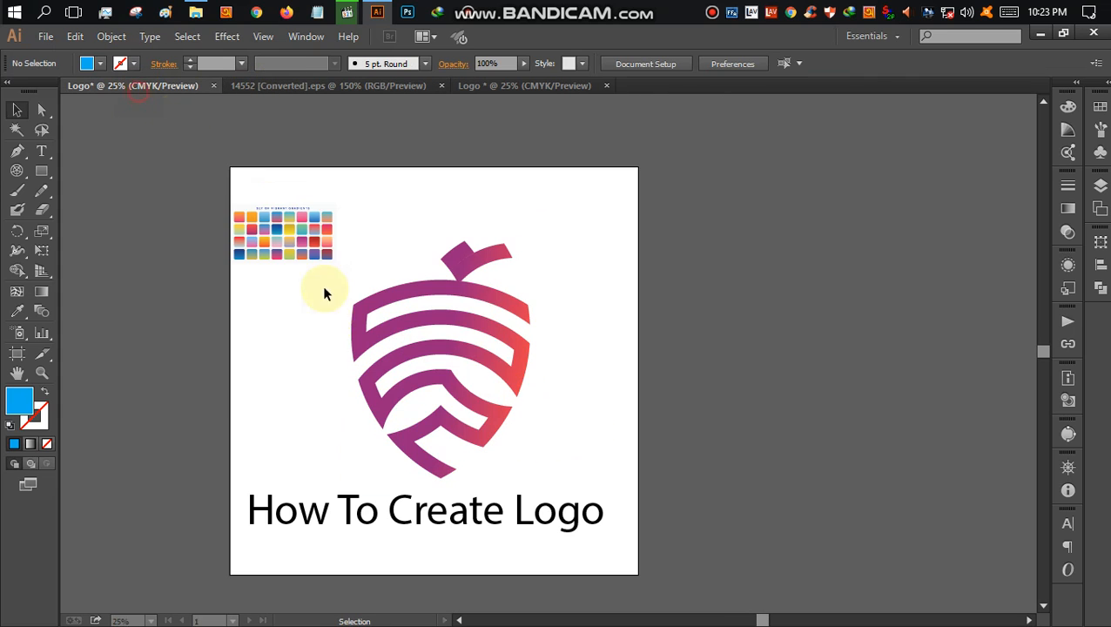
pyautogui.moveTo(294, 229); pyautogui.dragTo(313, 283)
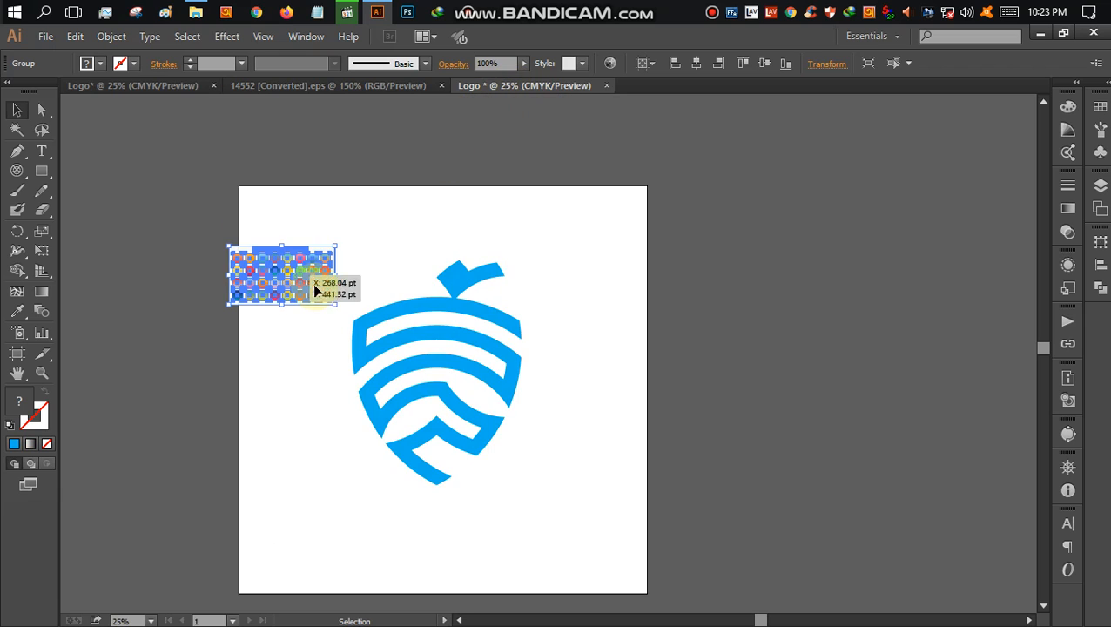
pyautogui.click(394, 253)
# Fill the blue logo with the red-to-purple gradient sampled from the swatch sheet using the Eyedropper, and deselect it.
pyautogui.click(411, 349)
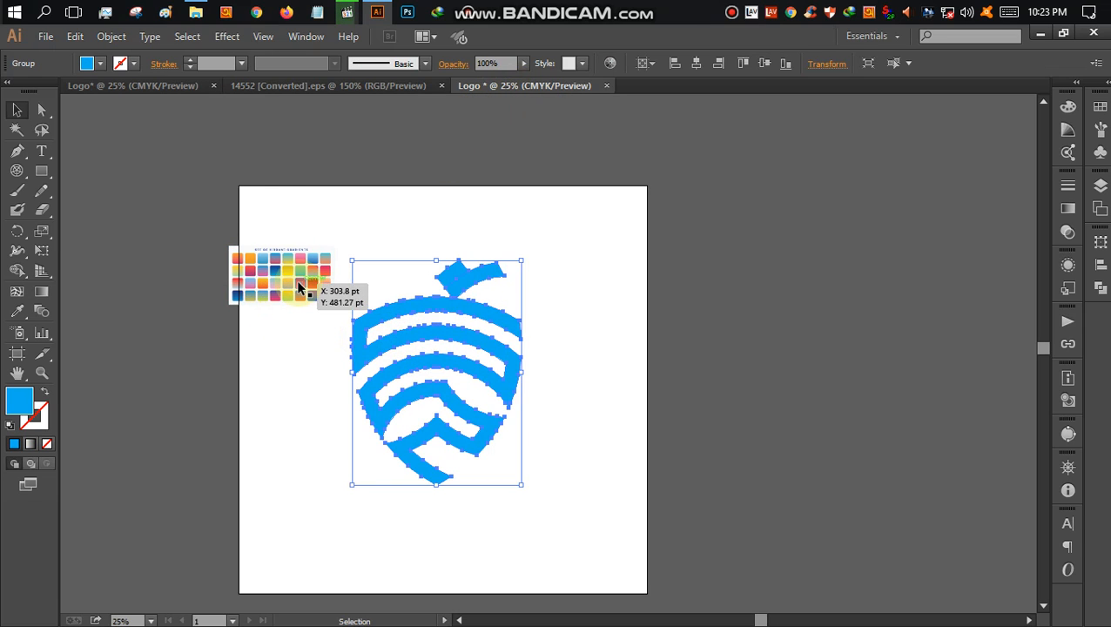
pyautogui.press('i')
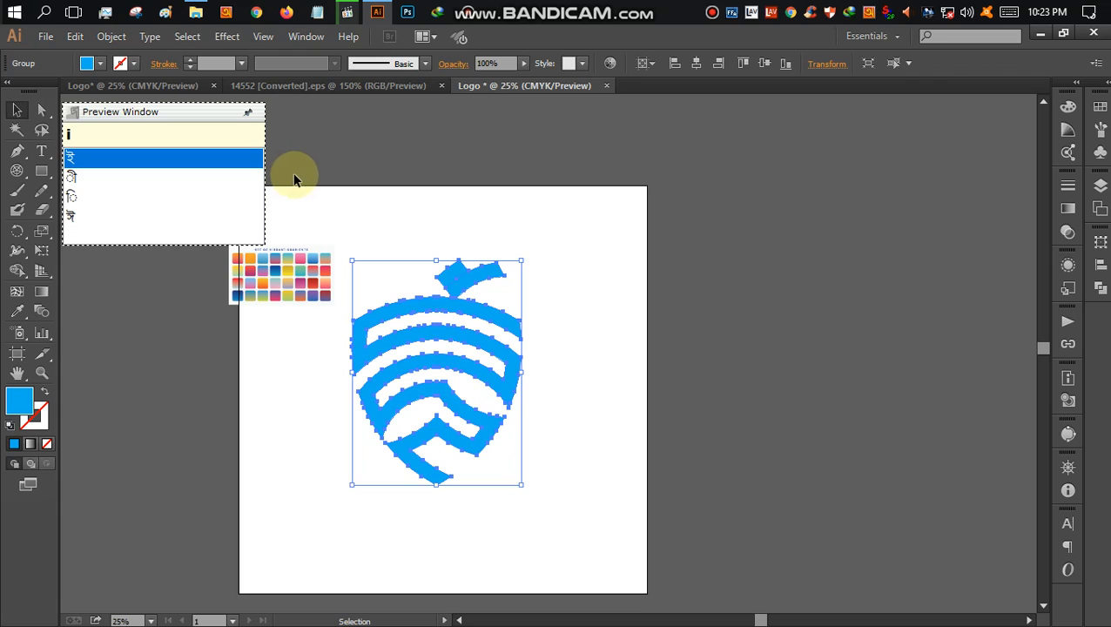
pyautogui.press('Escape')
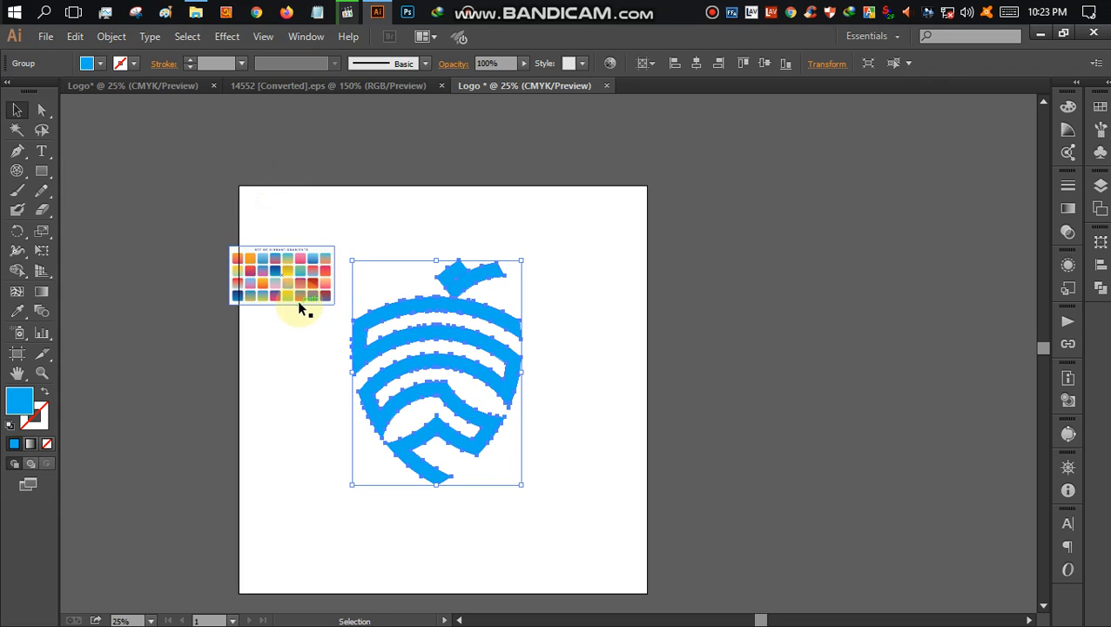
pyautogui.press('i')
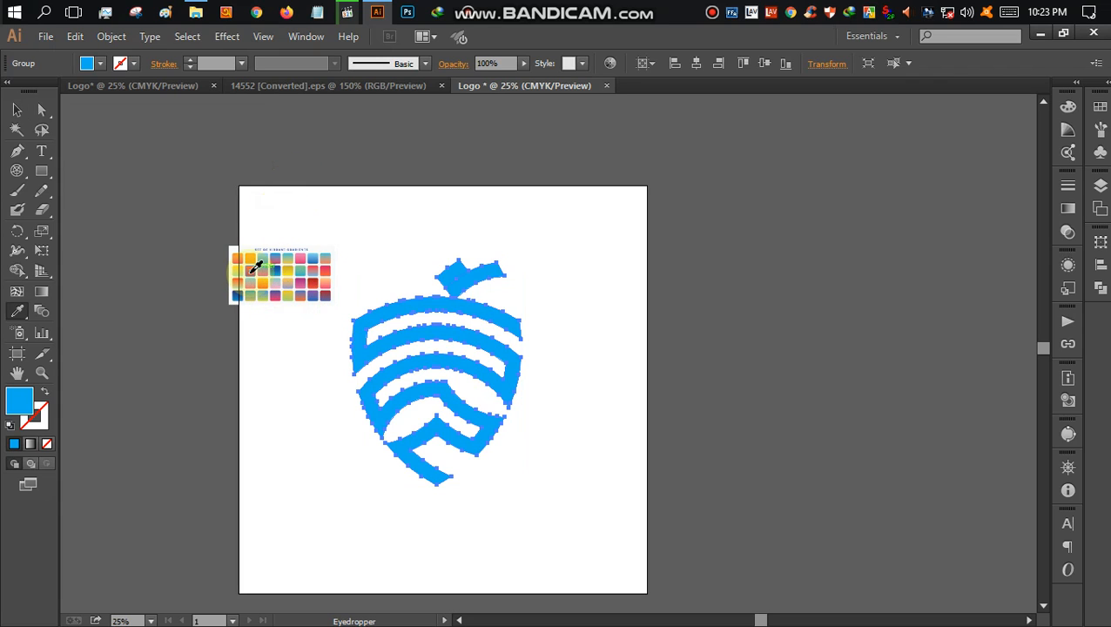
pyautogui.click(255, 271)
pyautogui.click(16, 110)
pyautogui.click(427, 211)
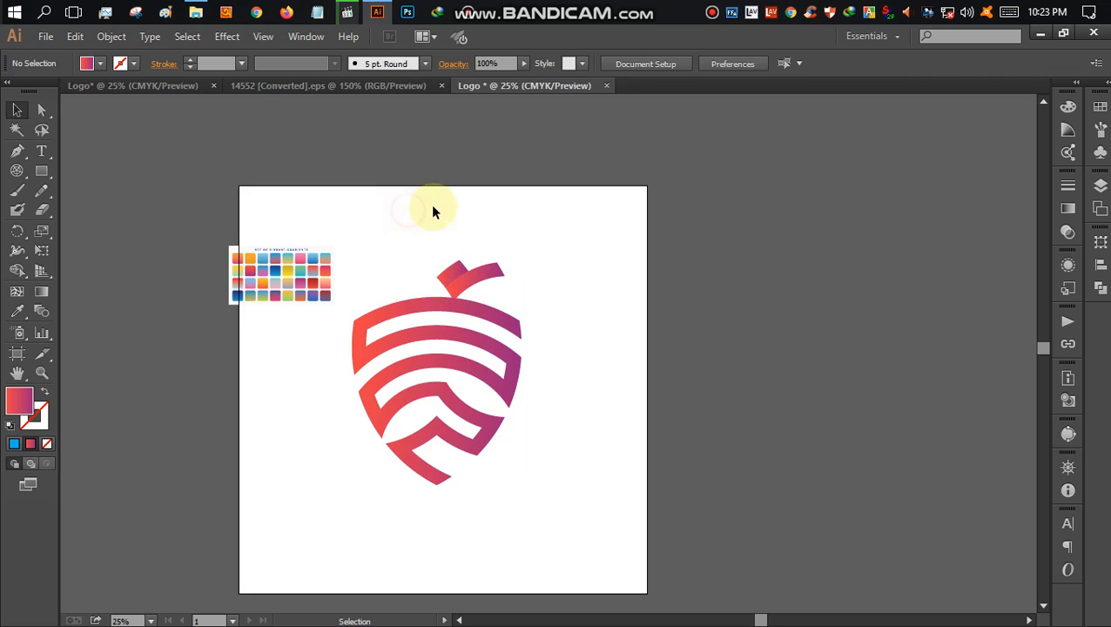
# Add the text "Logo Done" below the logo and scale it up to slightly wider than the logo.
pyautogui.scroll(-1, 453, 292)
pyautogui.scroll(1, 458, 331)
pyautogui.scroll(1, 456, 328)
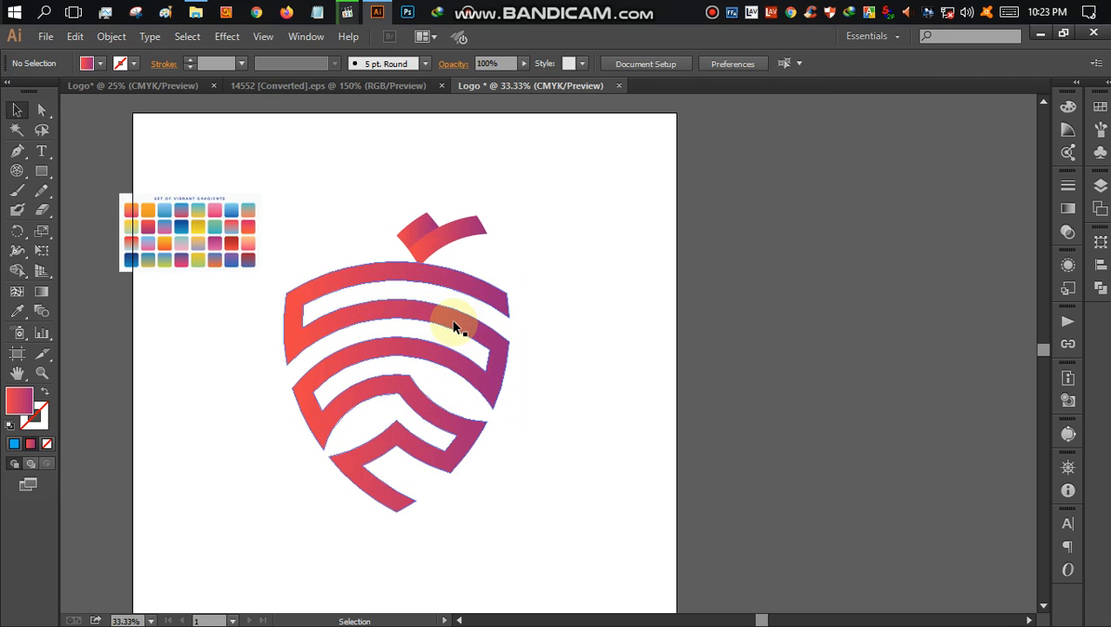
pyautogui.scroll(-1, 446, 316)
pyautogui.scroll(-3, 467, 303)
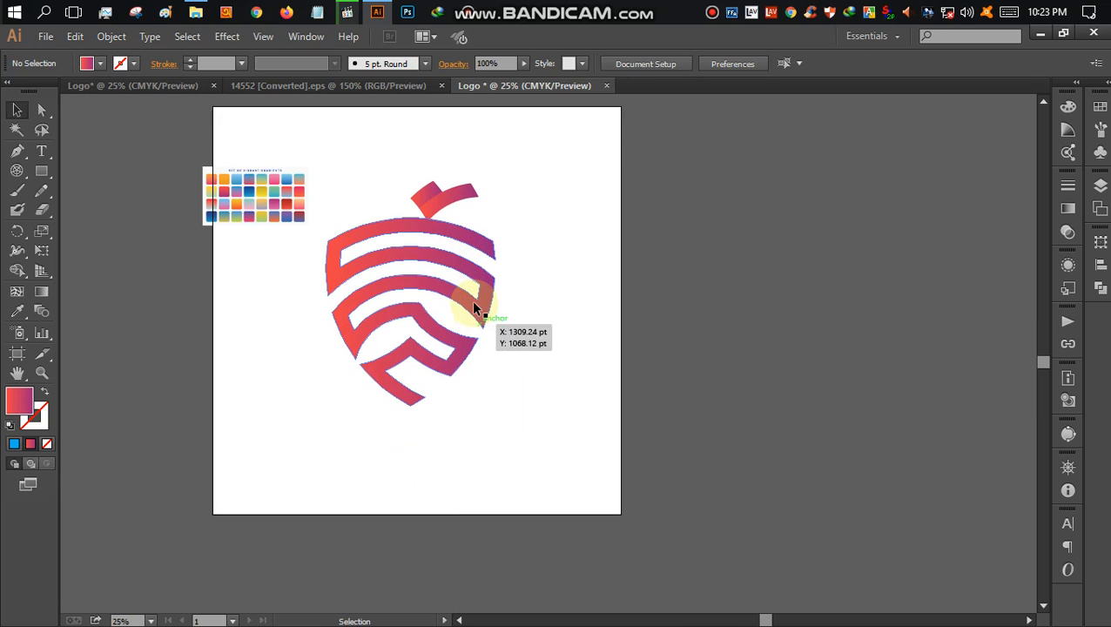
pyautogui.click(41, 150)
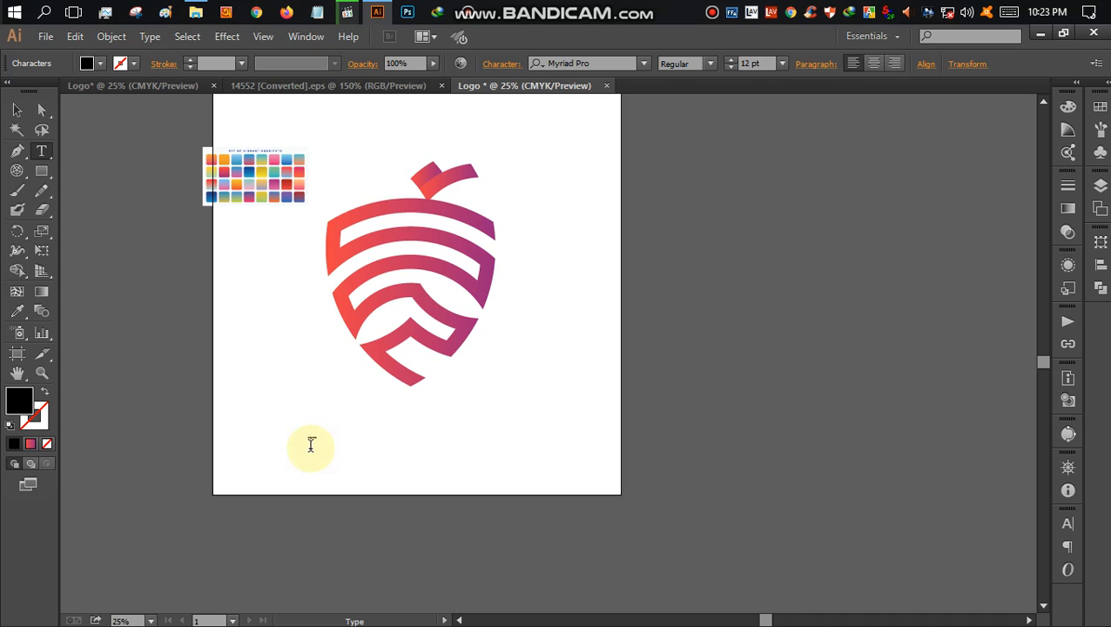
pyautogui.click(311, 445)
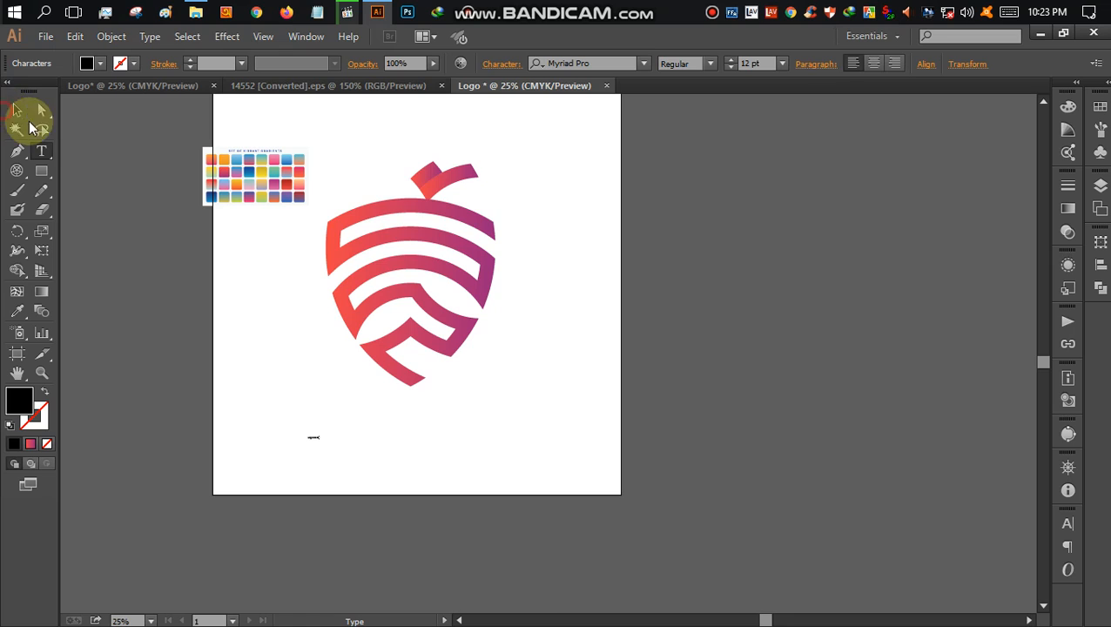
pyautogui.click(14, 110)
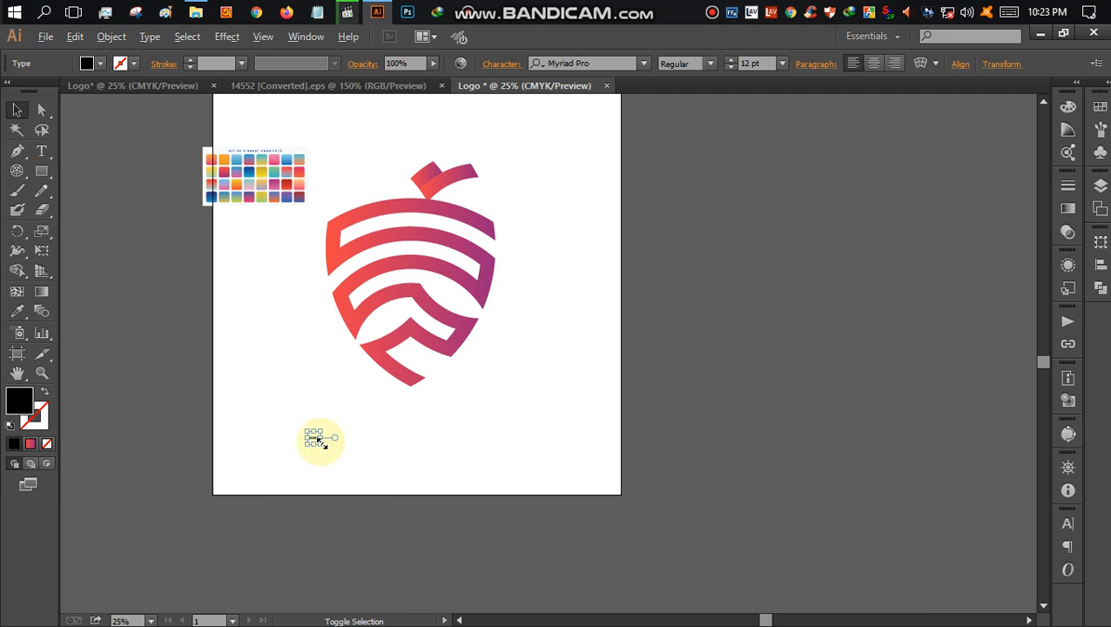
pyautogui.moveTo(320, 442); pyautogui.dragTo(536, 408)
pyautogui.click(575, 398)
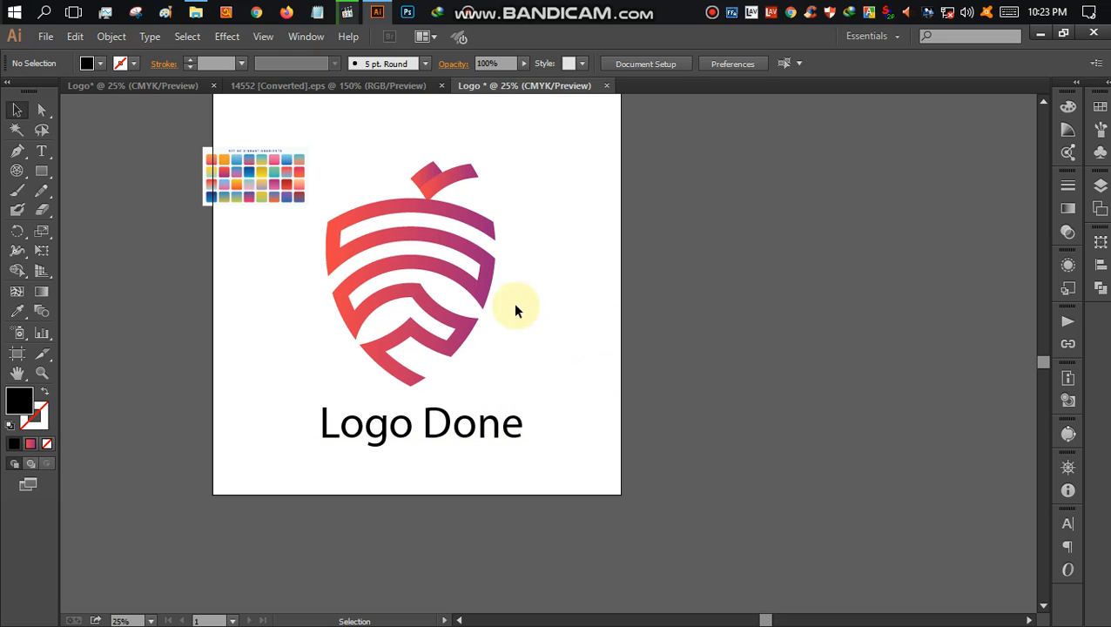
# Place a copy of "Logo Done" outside the artboard's right edge and change the text below the logo to "SN Logo".
pyautogui.moveTo(472, 425); pyautogui.dragTo(422, 442)
pyautogui.click(747, 305)
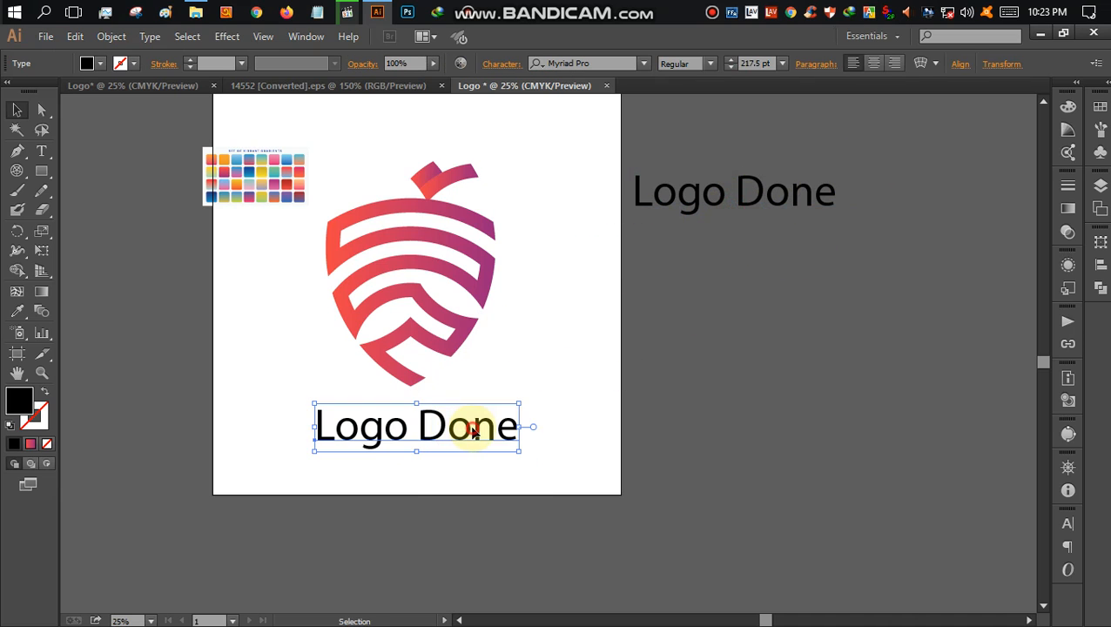
pyautogui.doubleClick(472, 430)
pyautogui.moveTo(516, 427); pyautogui.dragTo(280, 409)
pyautogui.press('BackSpace')
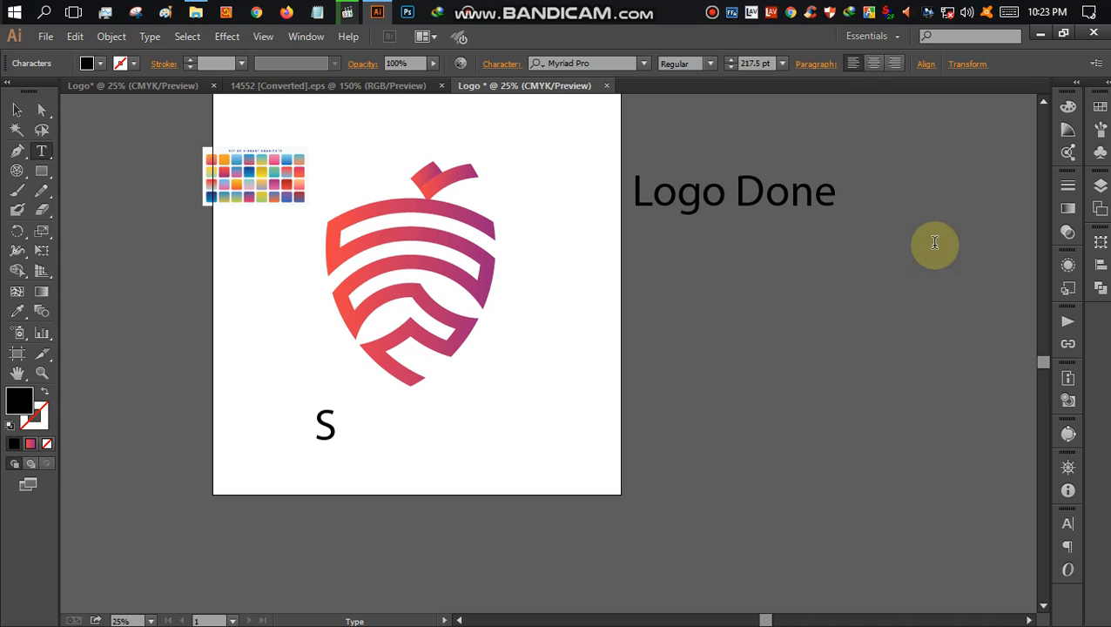
pyautogui.write('SN Logo')
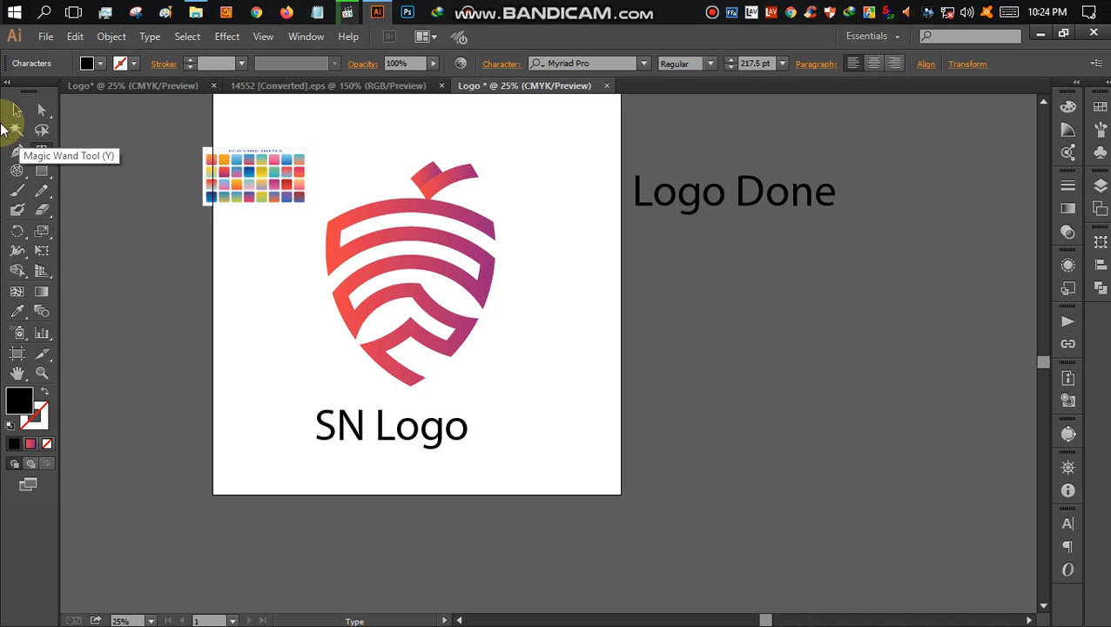
pyautogui.click(16, 112)
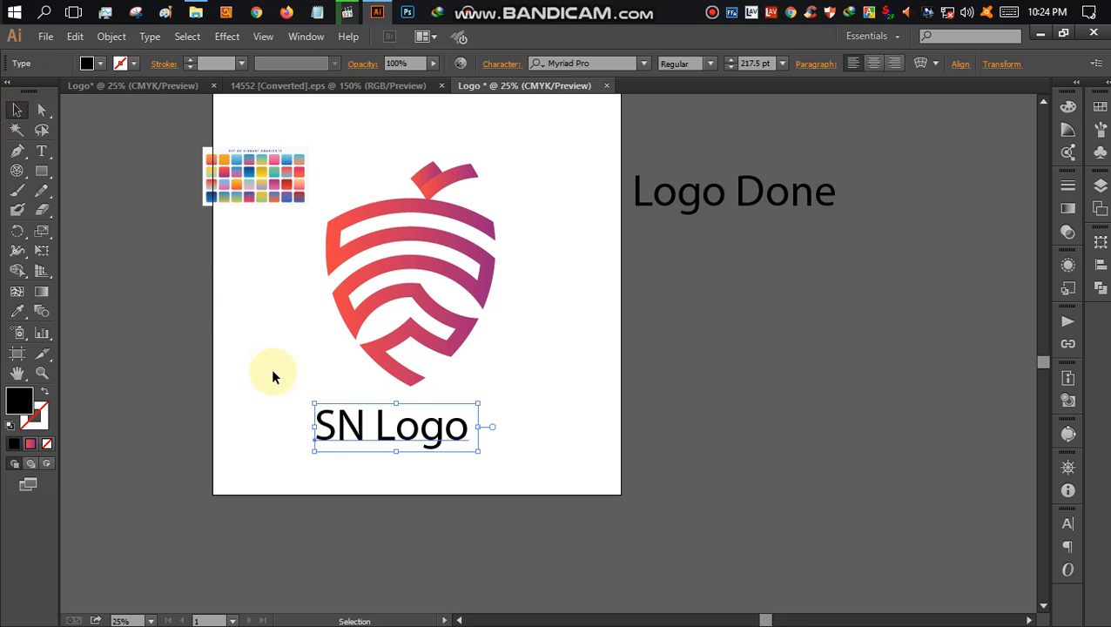
# Scale the "SN Logo" text down to about half its size and centre it below the logo.
pyautogui.keyDown('shift'); pyautogui.click(436, 427); pyautogui.keyUp('shift')
pyautogui.moveTo(432, 435); pyautogui.dragTo(498, 426)
pyautogui.click(530, 431)
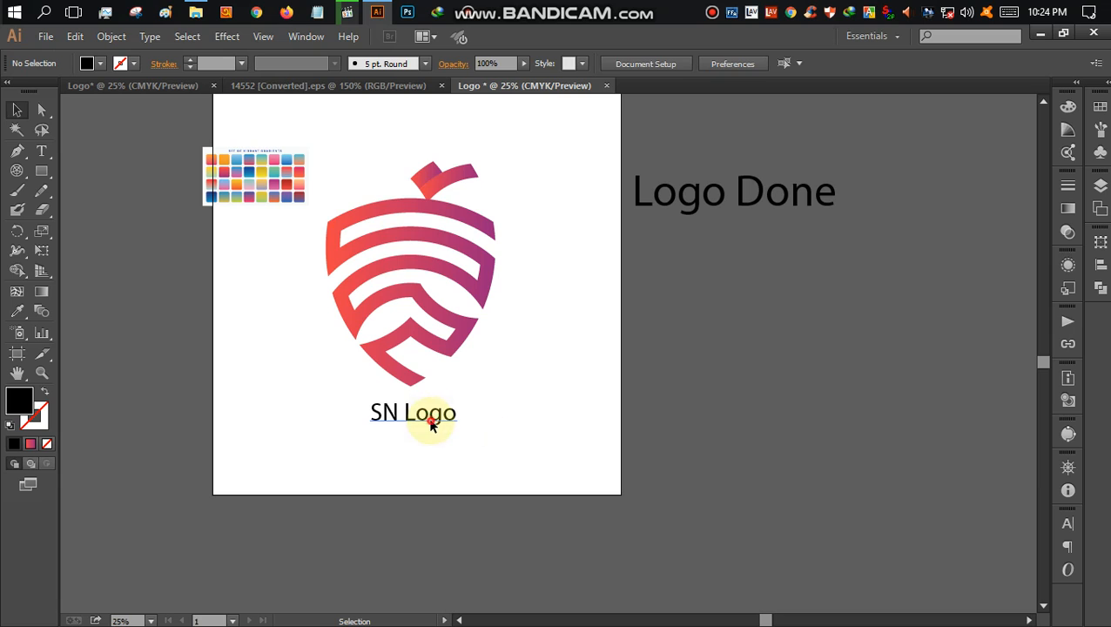
pyautogui.click(429, 420)
pyautogui.click(569, 438)
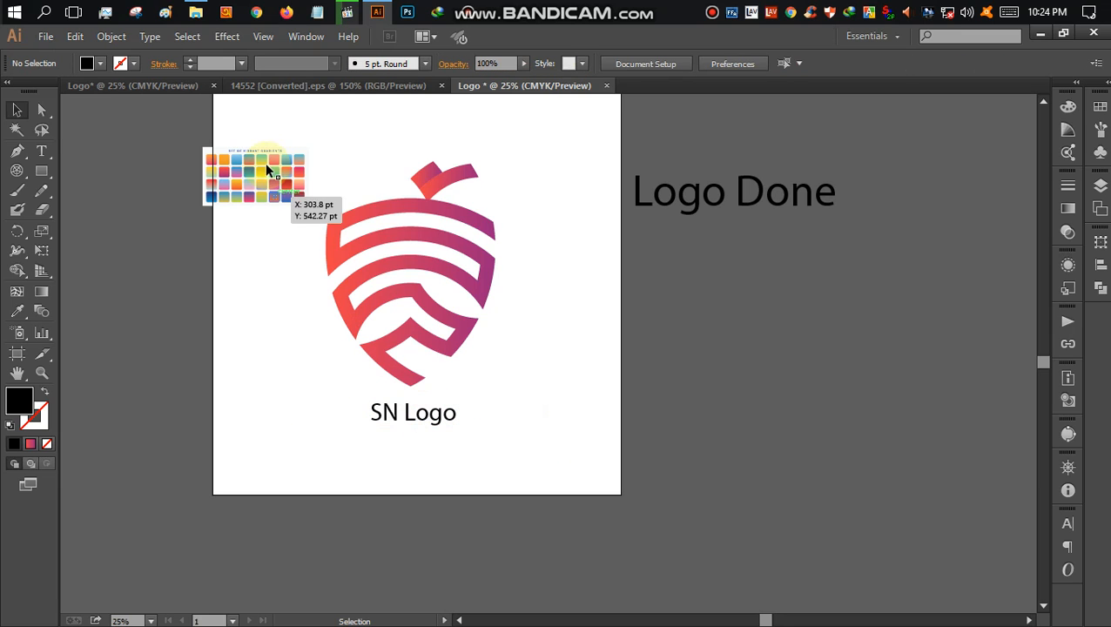
pyautogui.moveTo(345, 159); pyautogui.dragTo(495, 360)
pyautogui.scroll(2, 523, 322)
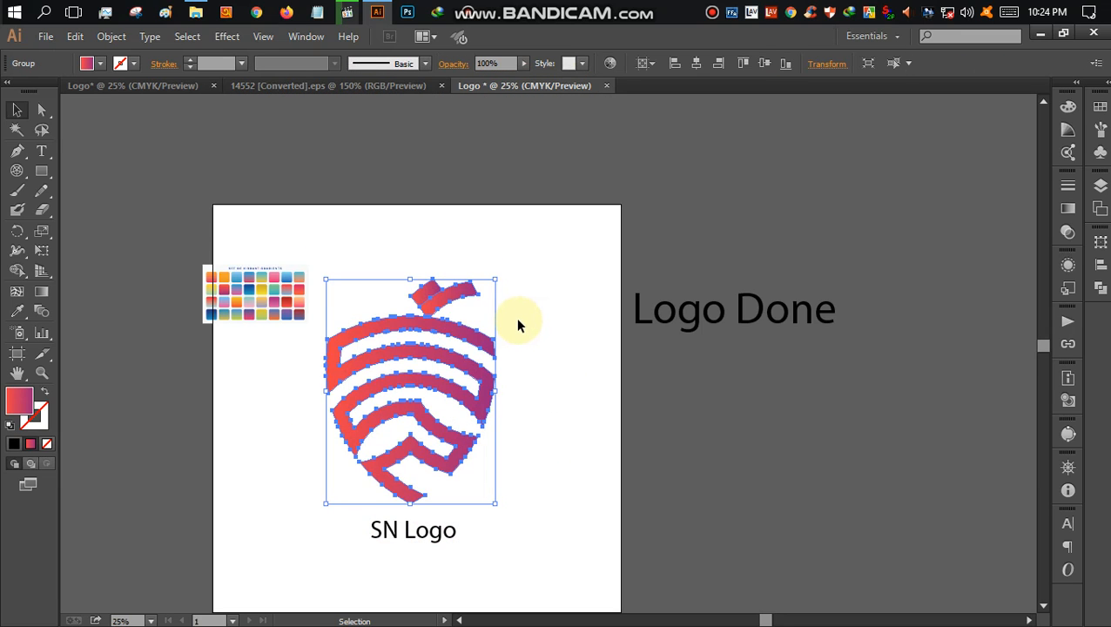
pyautogui.scroll(-1, 512, 324)
pyautogui.click(550, 258)
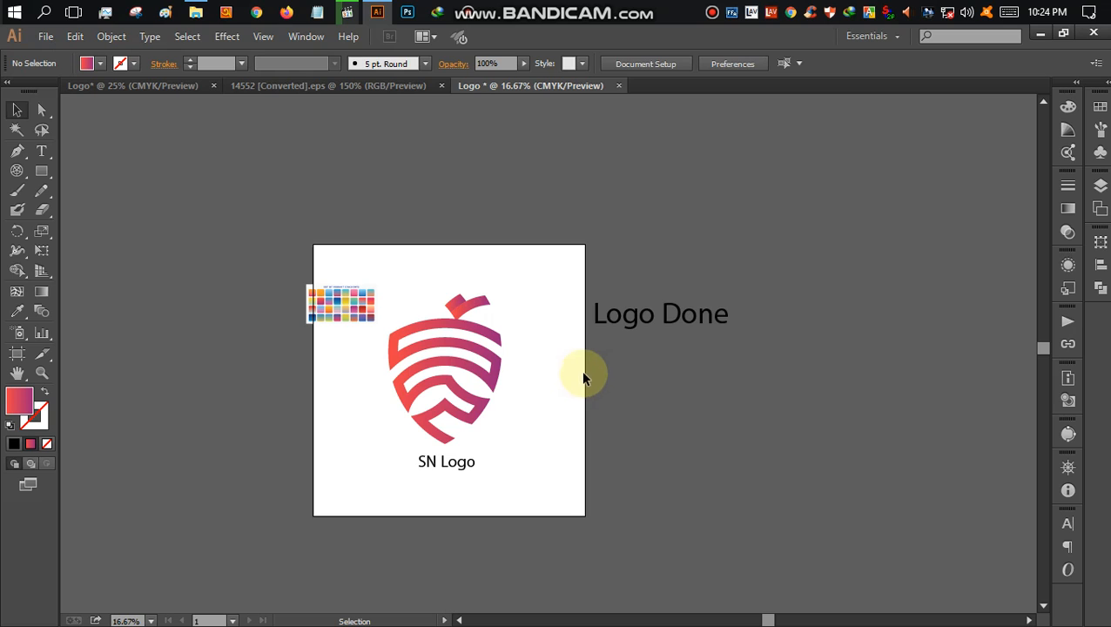
# Duplicate the "Logo Done" text directly below itself and change the copy to "Thanks For Watching".
pyautogui.click(657, 317)
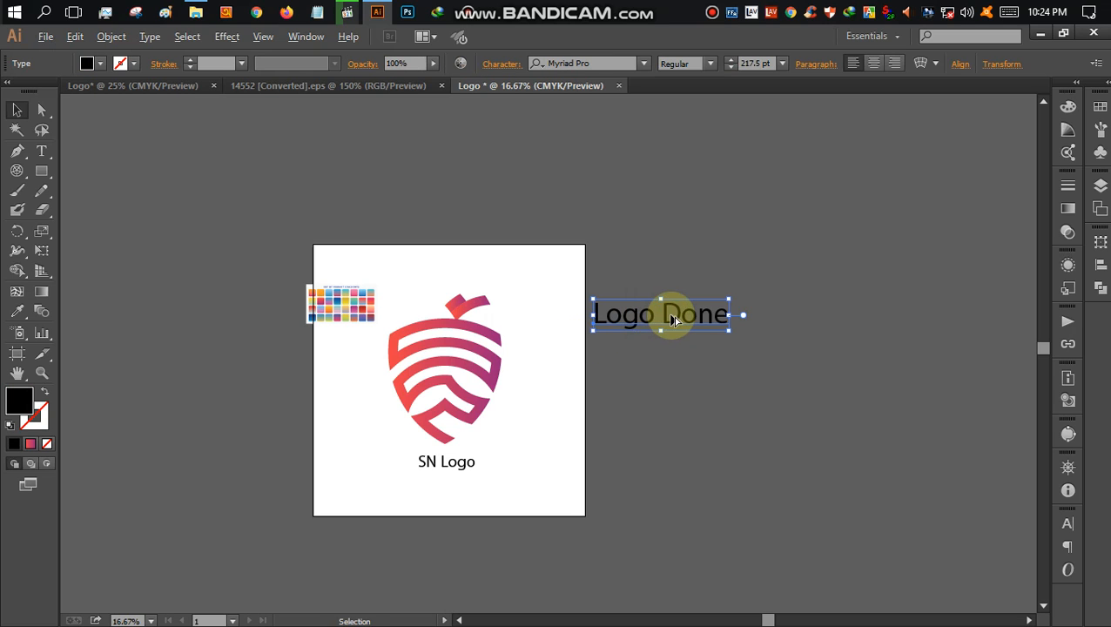
pyautogui.moveTo(673, 317); pyautogui.dragTo(561, 335)
pyautogui.write('tT')
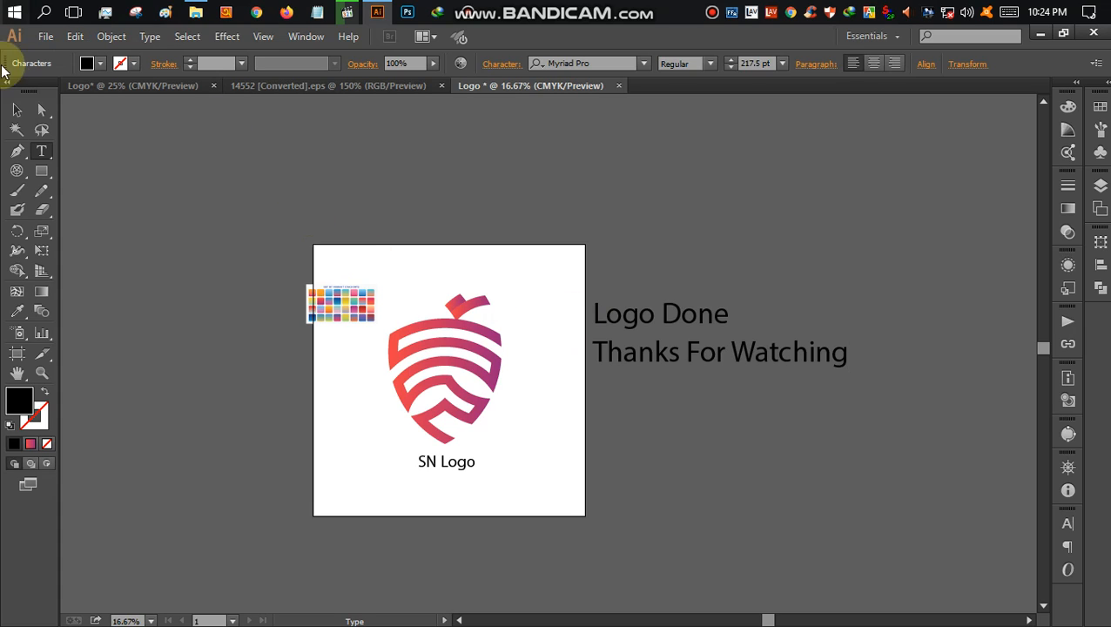
pyautogui.click(16, 109)
# Move the "Thanks For Watching" text onto the artboard beneath the "SN Logo" text and deselect it.
pyautogui.click(731, 346)
pyautogui.moveTo(731, 346); pyautogui.dragTo(494, 491)
pyautogui.click(655, 392)
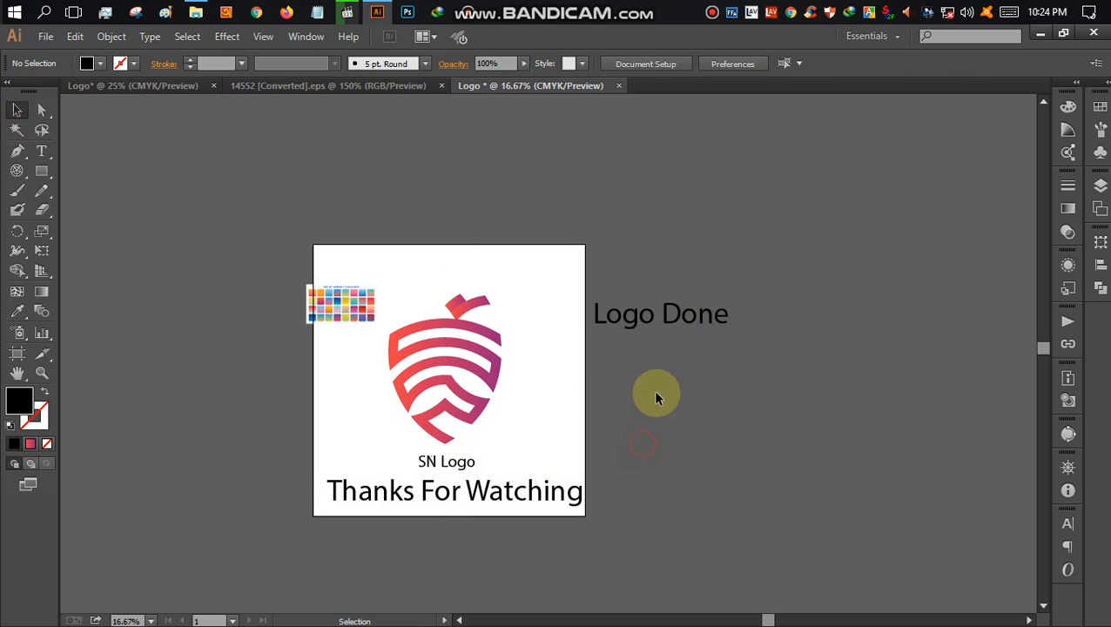
# Move the gradient swatch sheet off the artboard to the empty area beyond its left edge.
pyautogui.scroll(1, 601, 446)
pyautogui.scroll(-4, 601, 447)
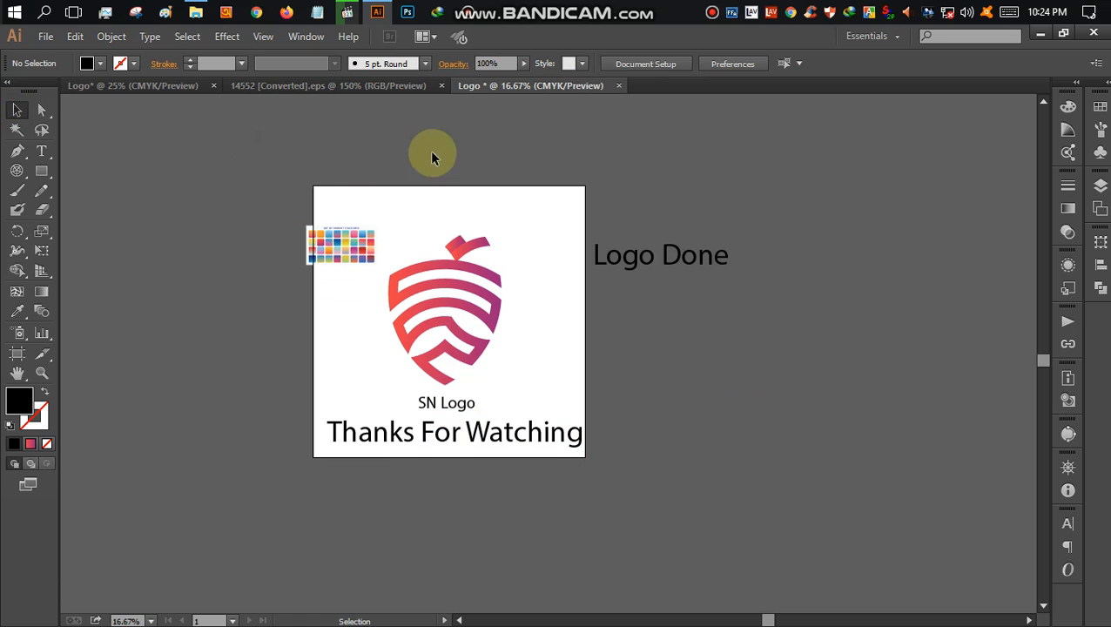
pyautogui.moveTo(344, 247); pyautogui.dragTo(238, 224)
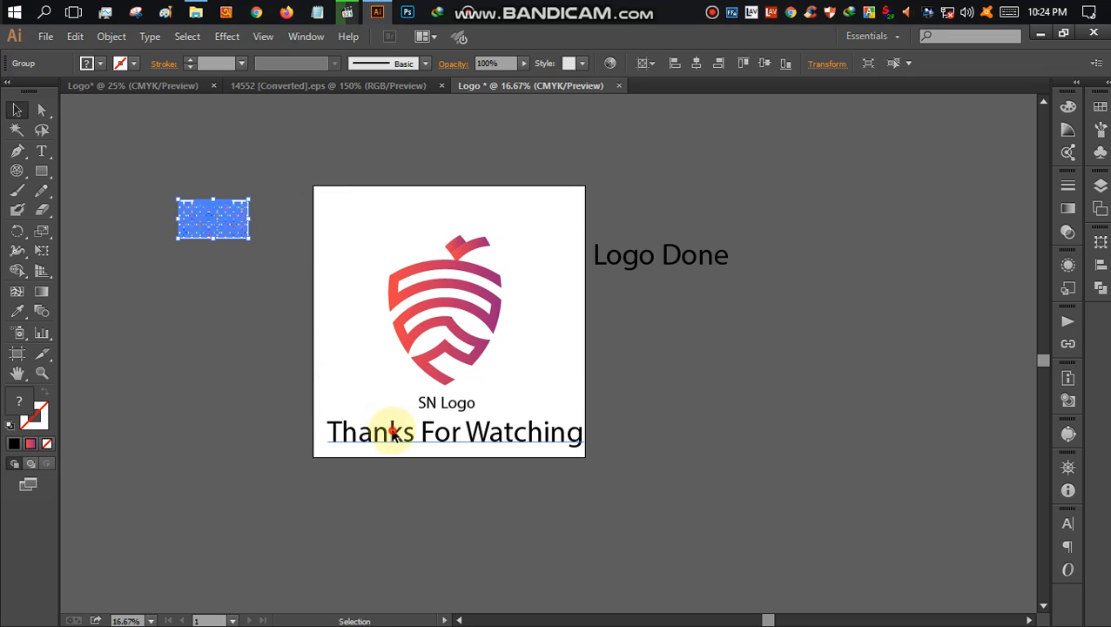
# Place a copy of the "Thanks For Watching" text below the gradient swatch sheet and clear the copy's wording.
pyautogui.moveTo(384, 427); pyautogui.dragTo(162, 263)
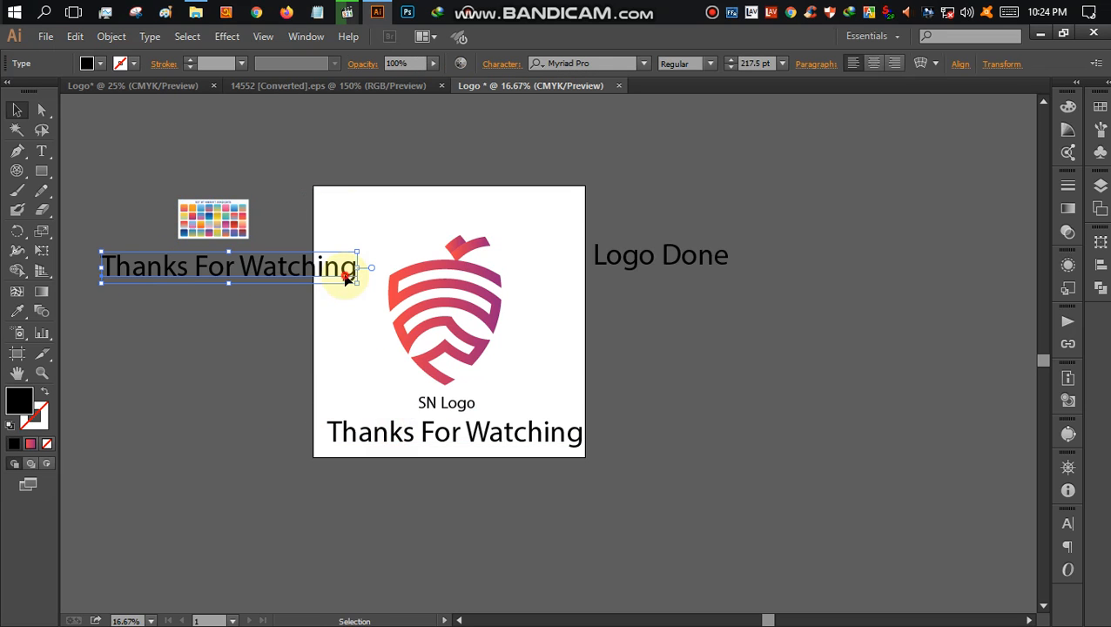
pyautogui.doubleClick(346, 277)
pyautogui.hotkey('ctrl', 'a')
pyautogui.press('BackSpace')
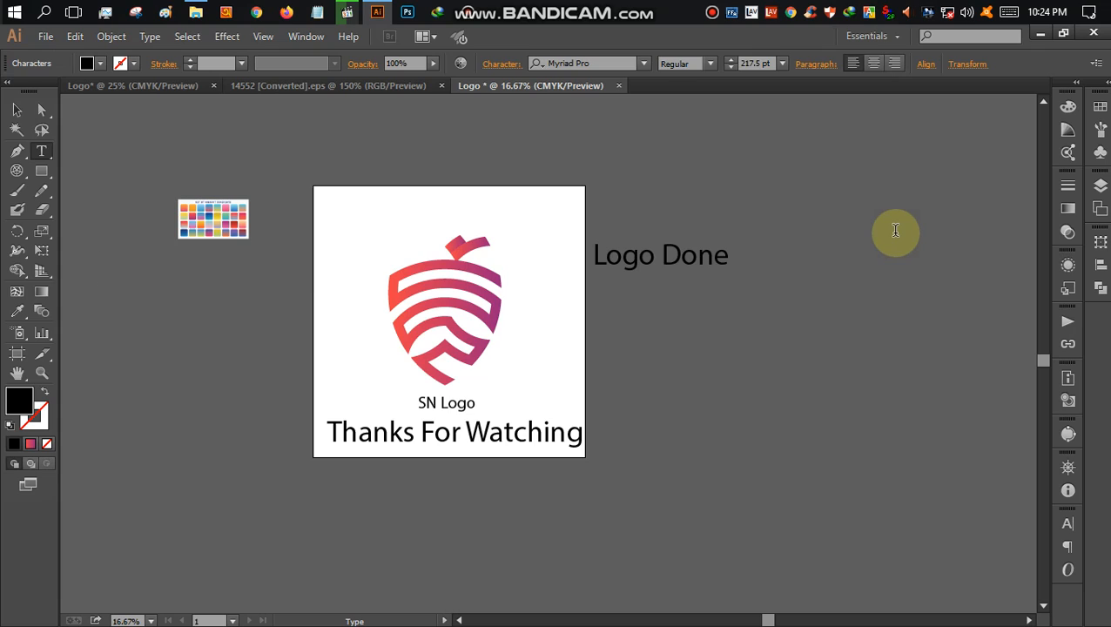